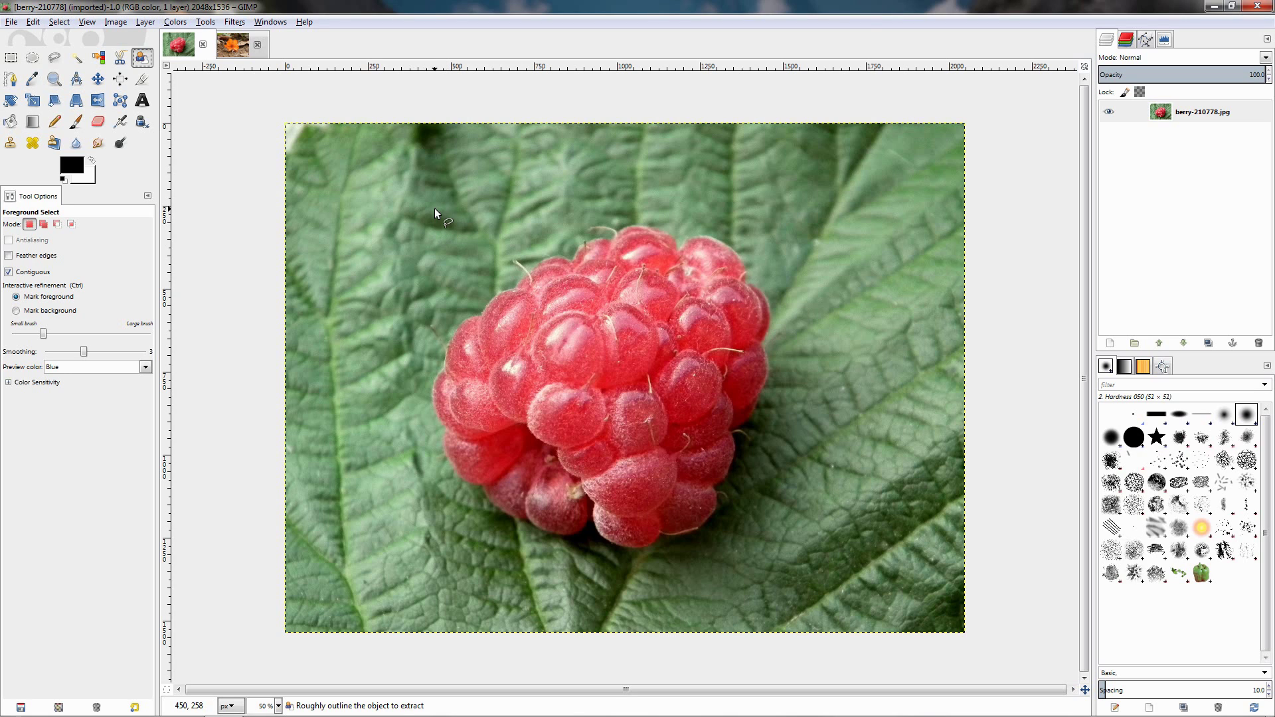
Drag a rough closed loop around the raspberry with Foreground Select.
mouse_move(462, 152)
mouse_down()
mouse_move(381, 250)
mouse_move(355, 472)
mouse_up()
mouse_move(485, 590)
mouse_down()
mouse_move(628, 605)
mouse_move(812, 567)
mouse_move(932, 348)
mouse_move(893, 235)
mouse_up()
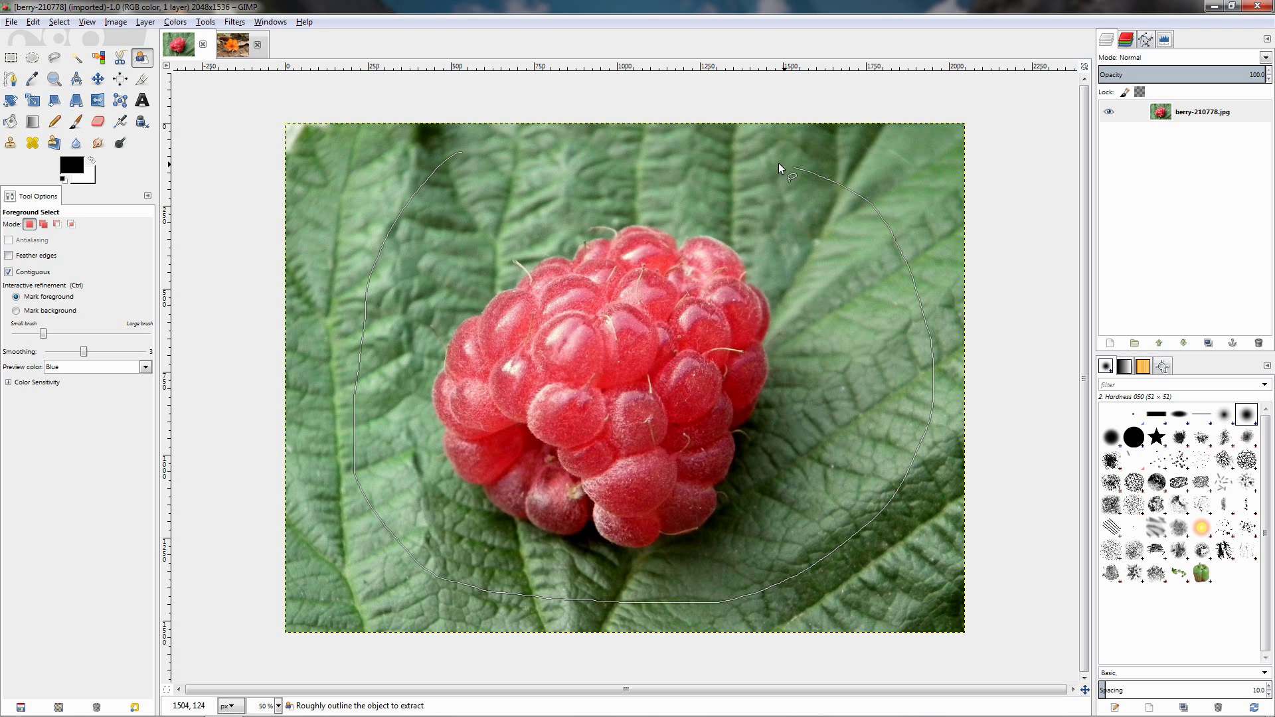
drag(778, 166, 585, 144)
drag(460, 148, 459, 149)
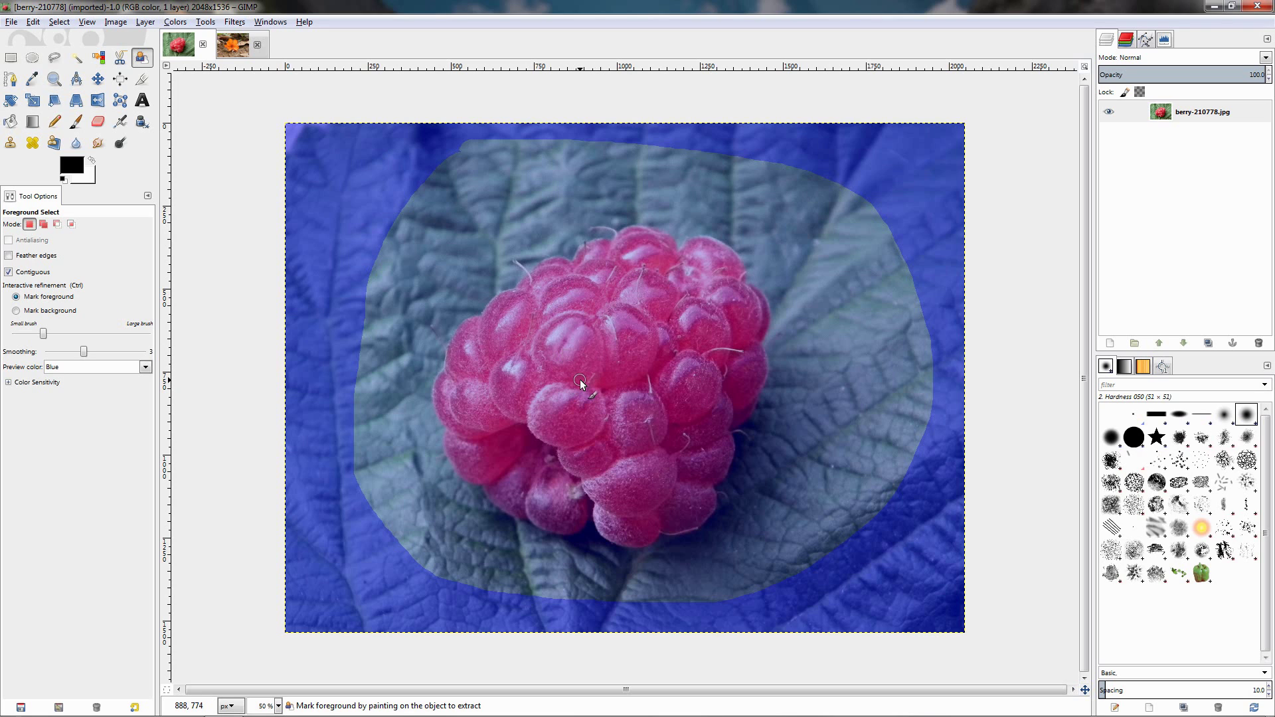
Paint foreground strokes across the berry so the preview masks the leaf in blue.
mouse_move(620, 274)
mouse_down()
mouse_move(511, 375)
mouse_move(633, 354)
mouse_move(485, 412)
mouse_up()
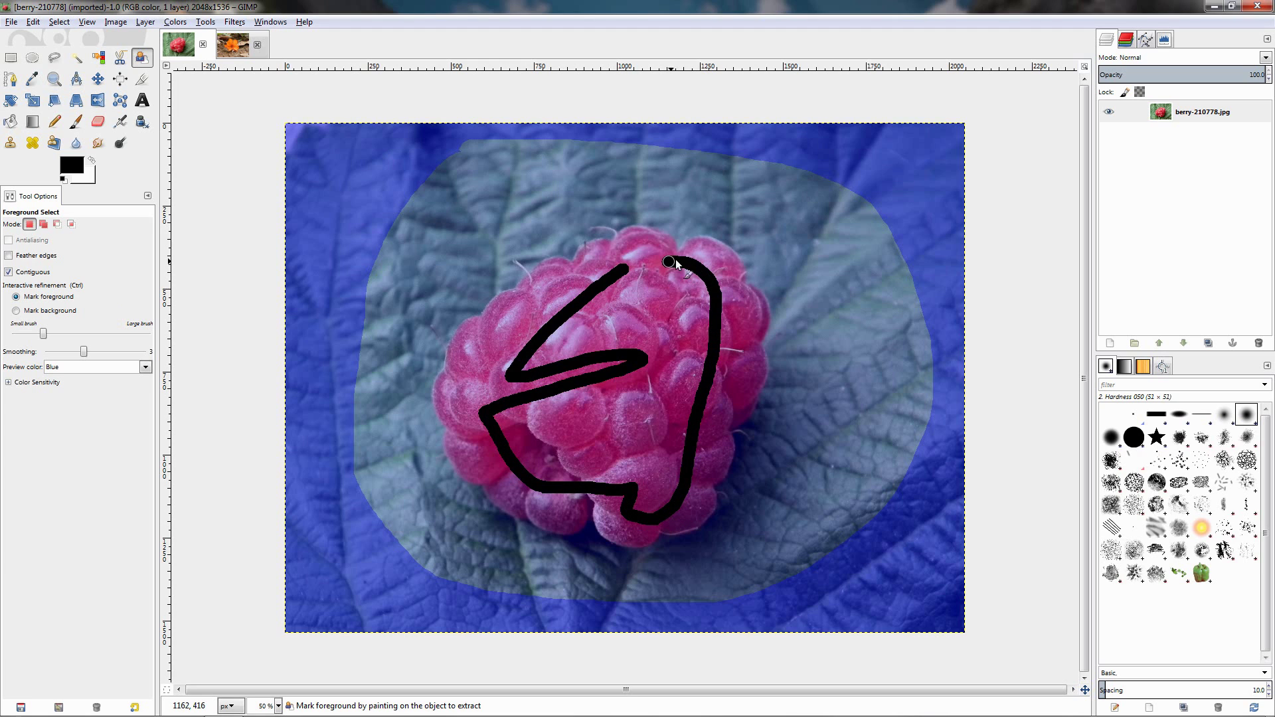
drag(663, 326, 546, 318)
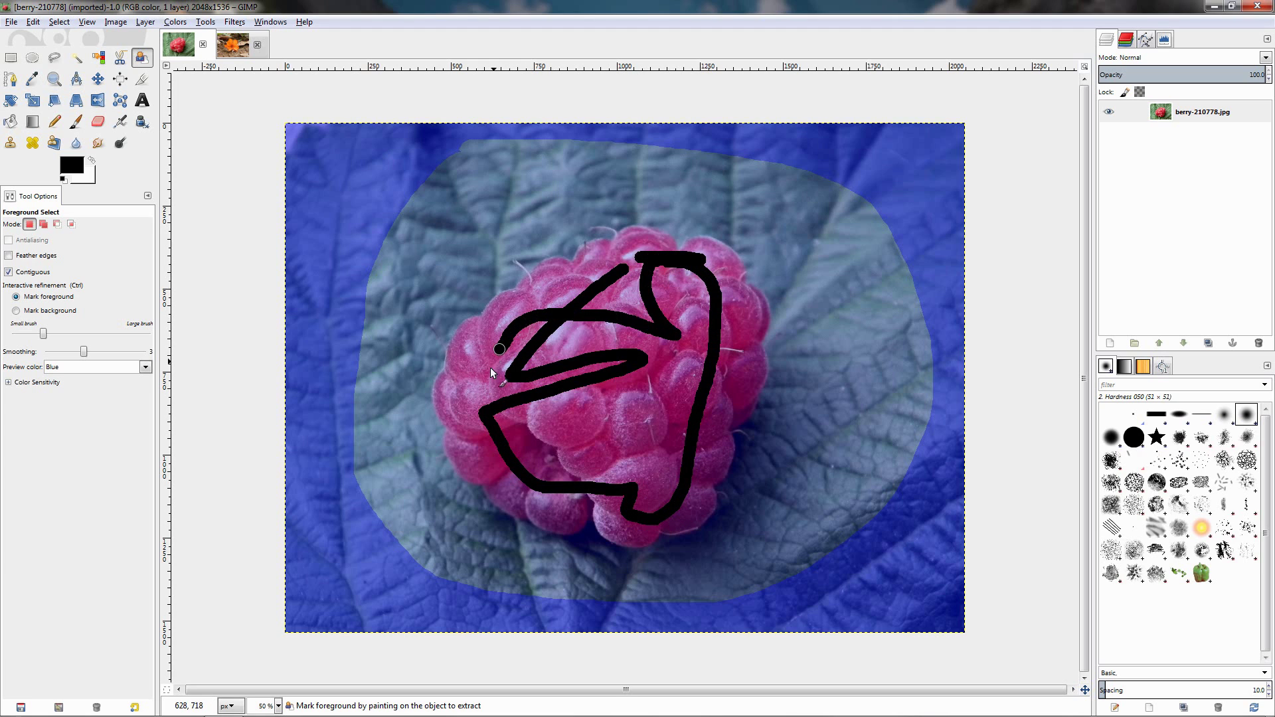
drag(492, 370, 486, 367)
mouse_move(484, 427)
mouse_down()
mouse_move(571, 452)
mouse_move(651, 425)
mouse_move(612, 293)
mouse_up()
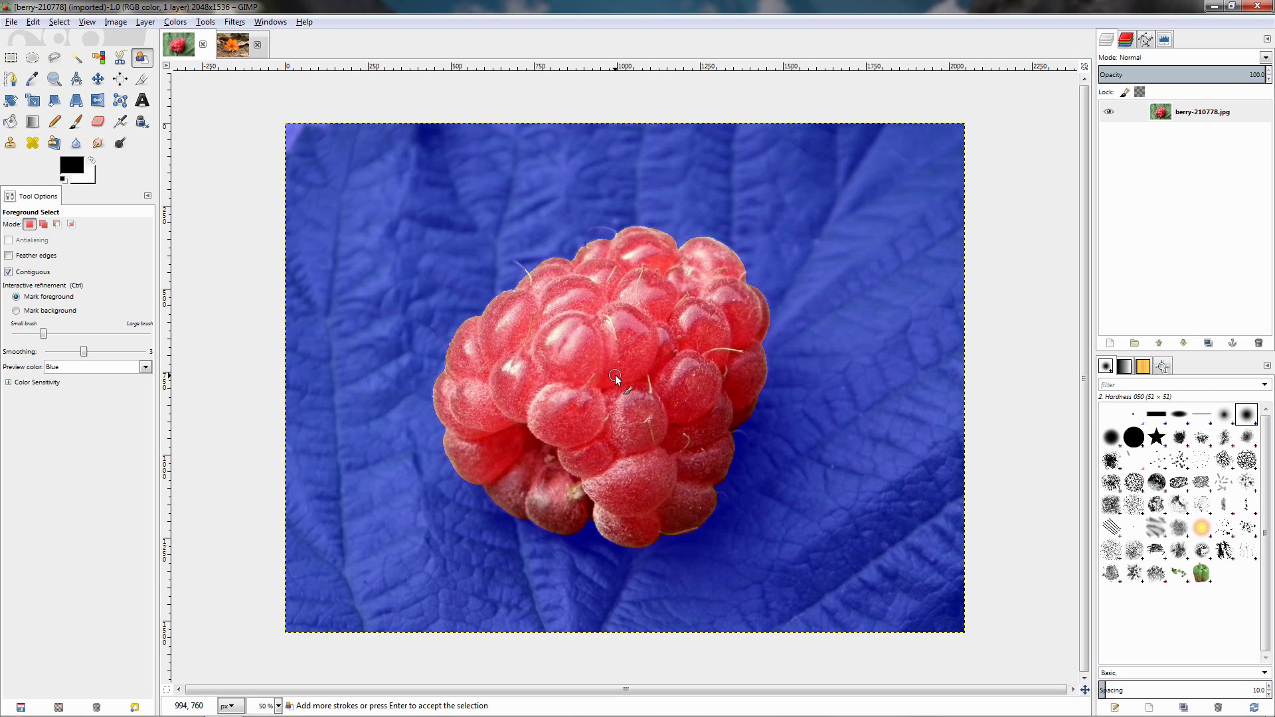
Accept the berry selection, invert it, and fill the leaf background with white BG colour.
key(Return)
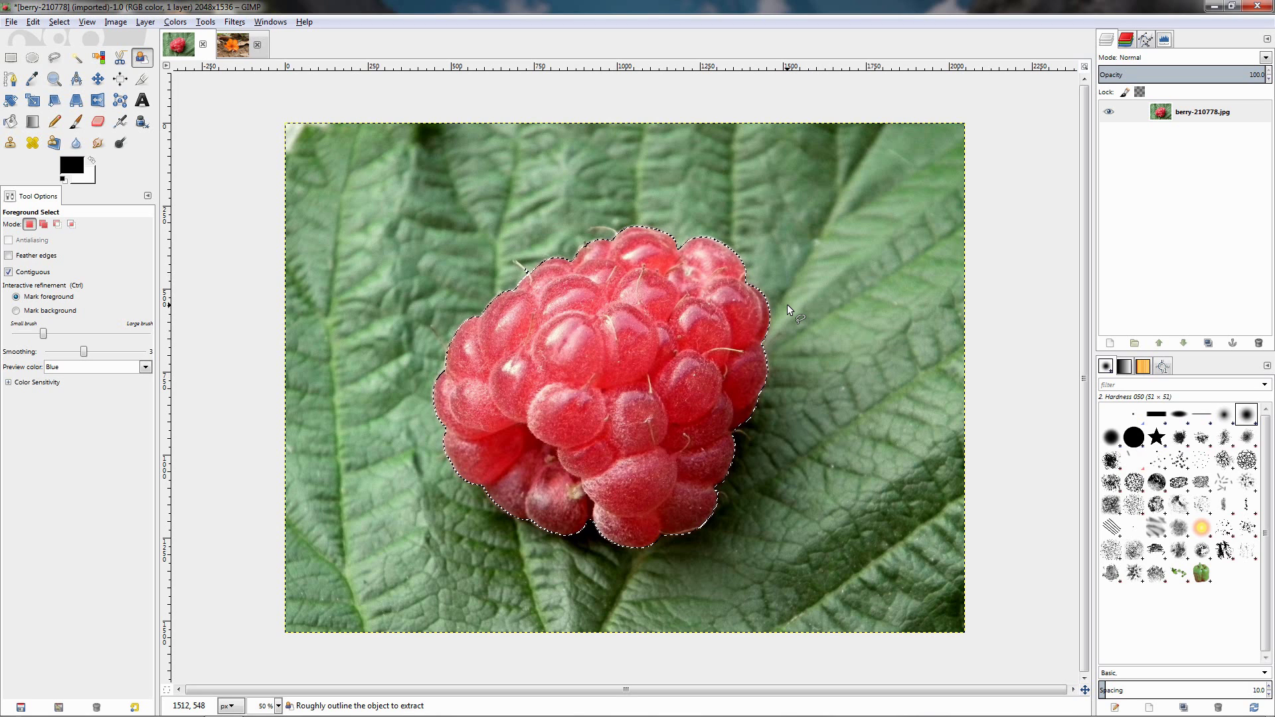
click(59, 21)
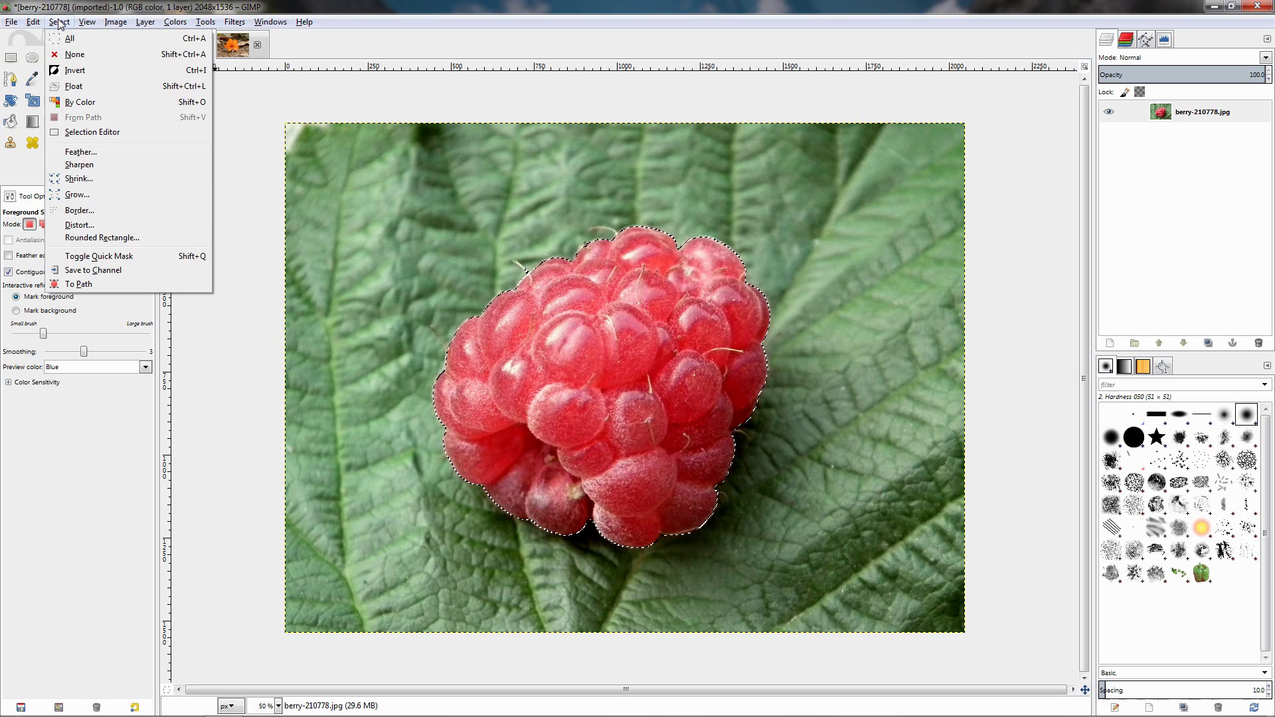
click(77, 71)
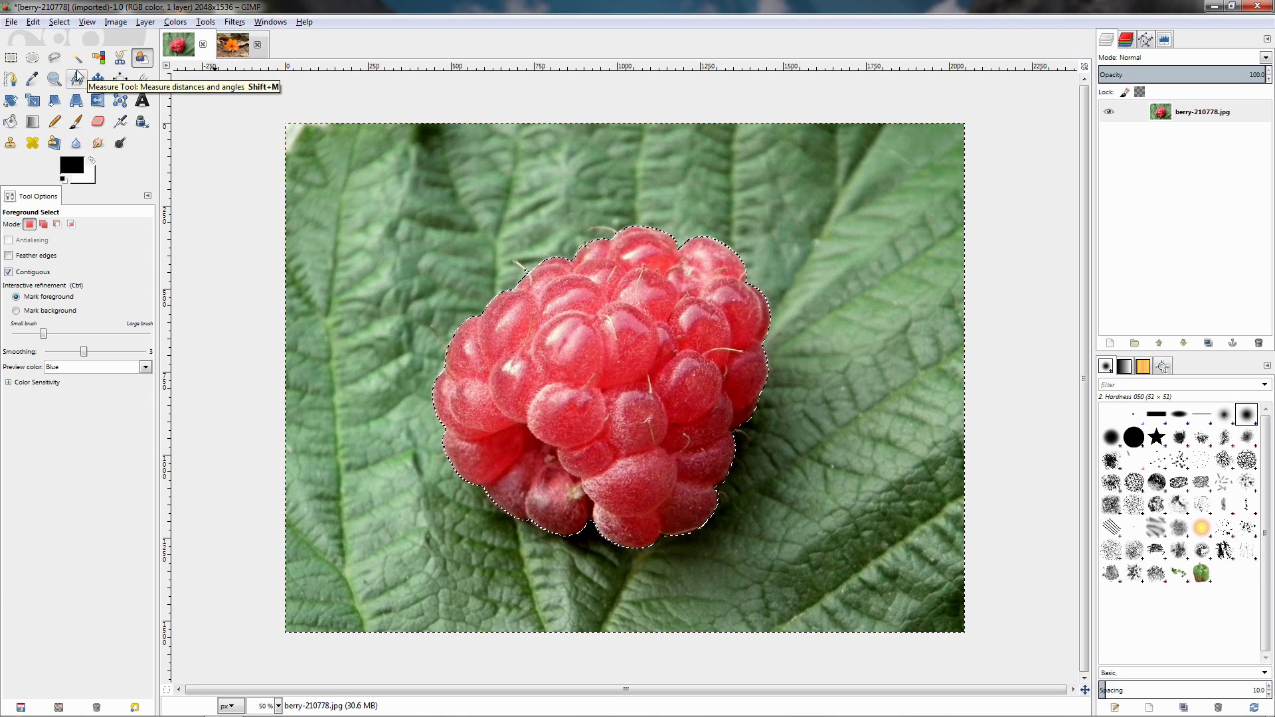
click(34, 22)
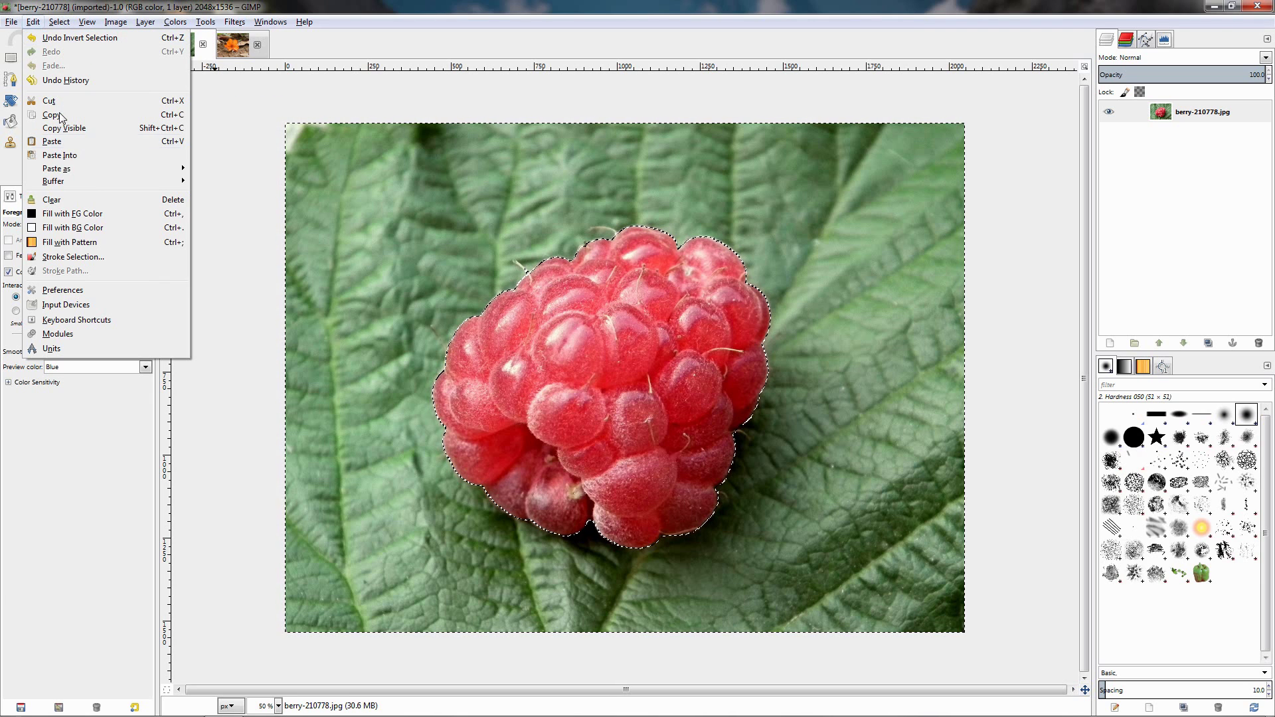
click(85, 233)
Deselect, then undo back to the raspberry selection on the original leaf photo.
click(59, 22)
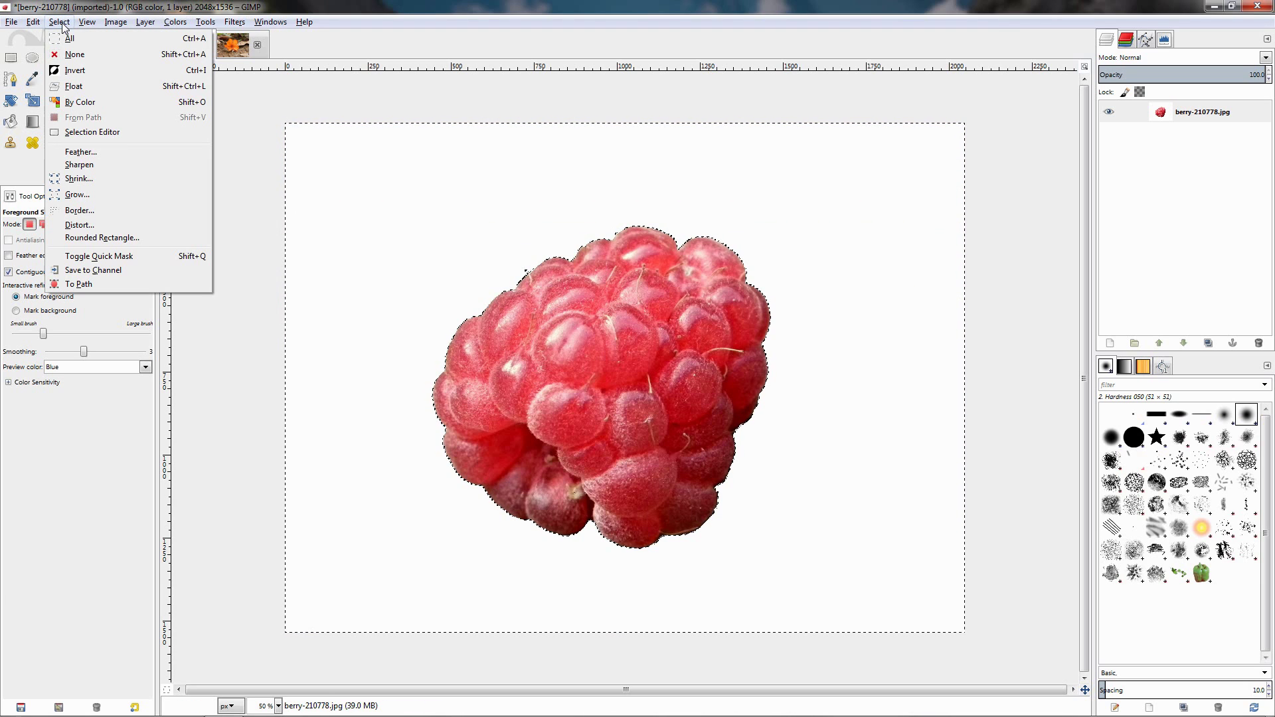
click(69, 58)
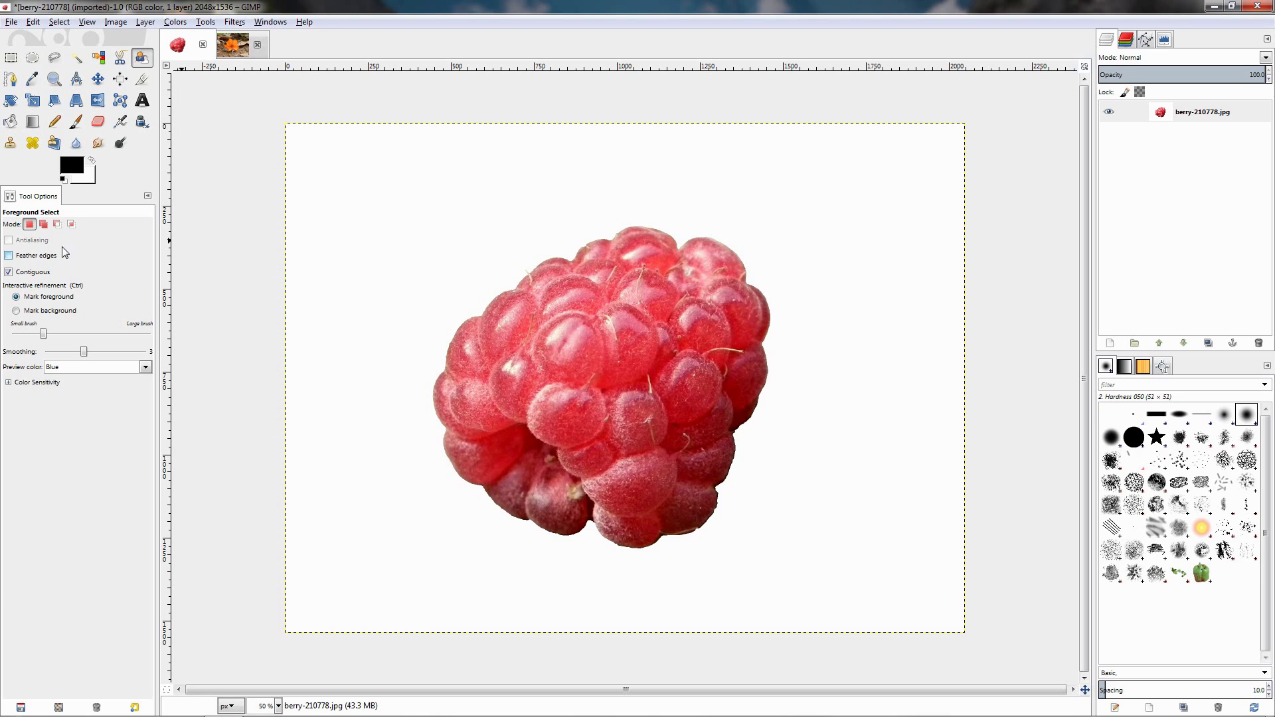
click(57, 24)
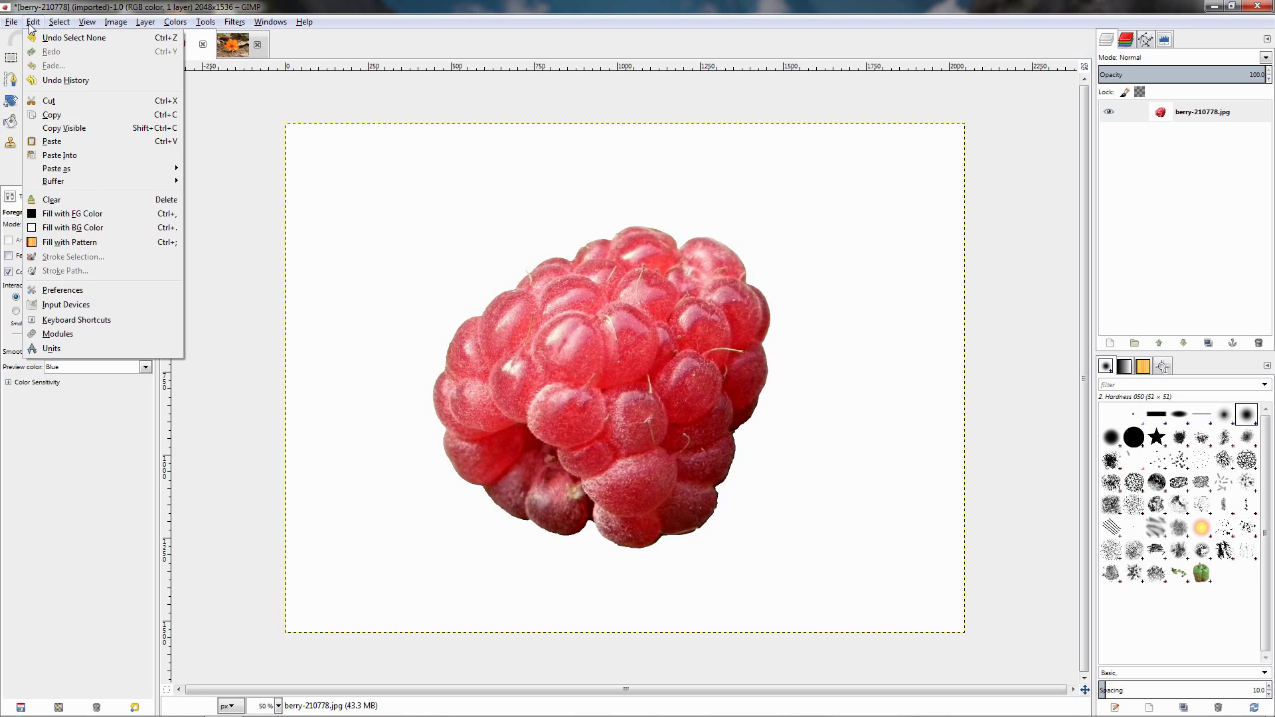
click(237, 67)
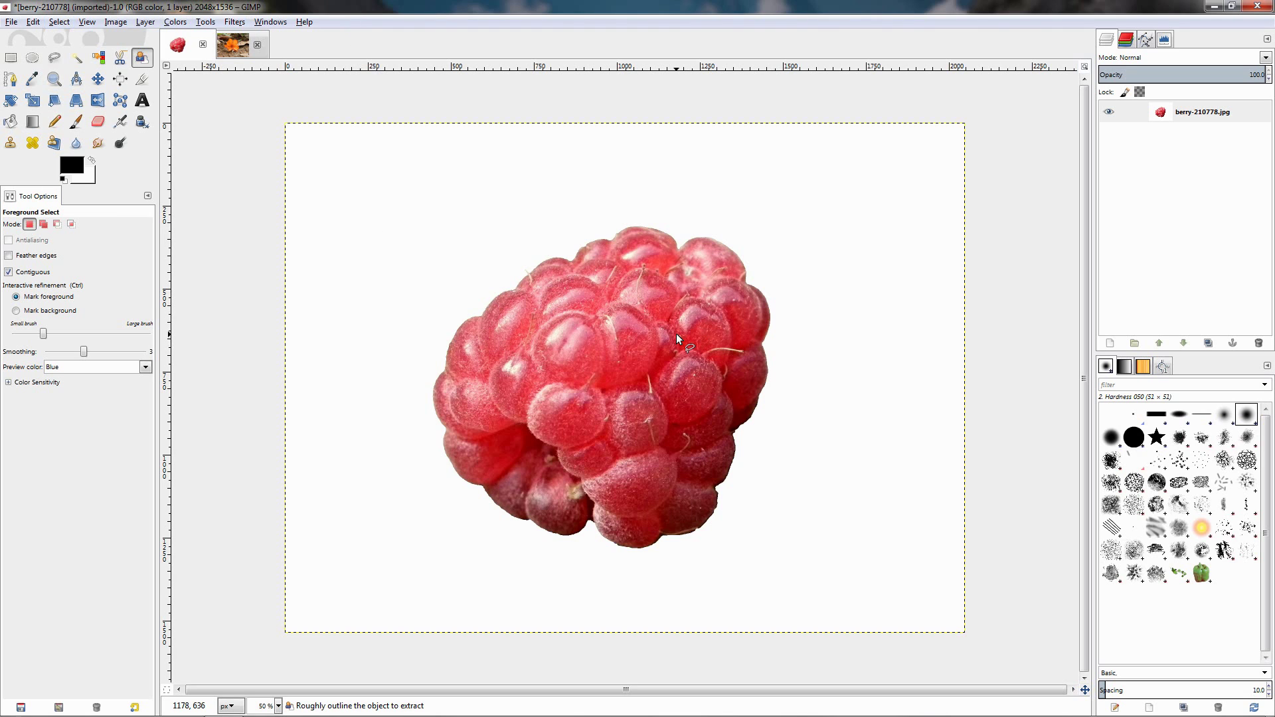
key(Return)
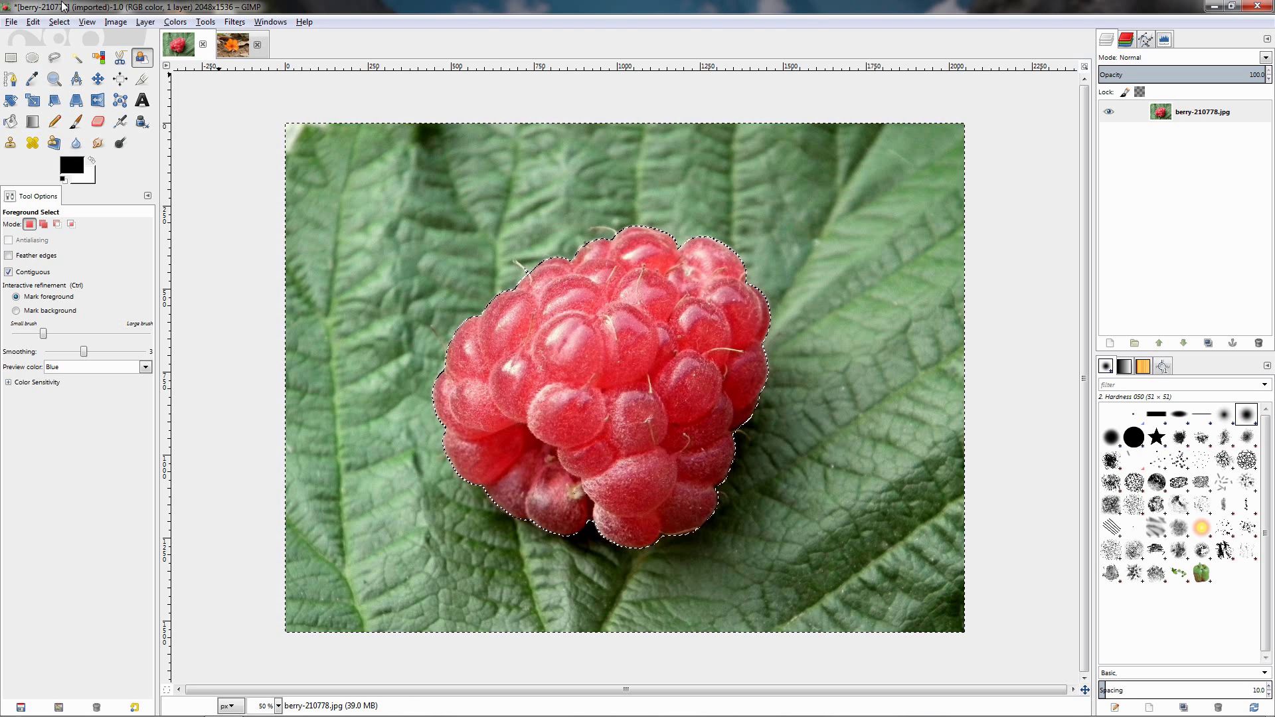
Remove the selection around the raspberry with Select > None.
click(58, 22)
click(67, 55)
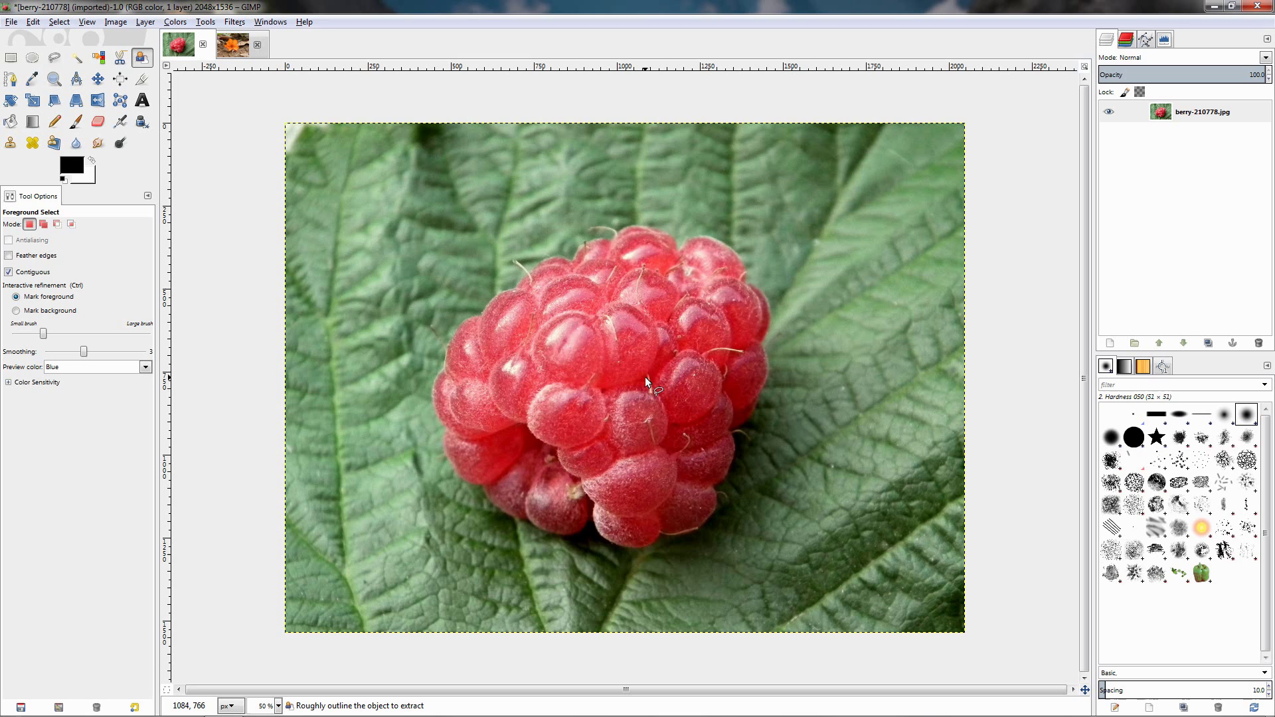
Switch to orange-184838.jpg, zoom in, then back out to 50%.
click(233, 44)
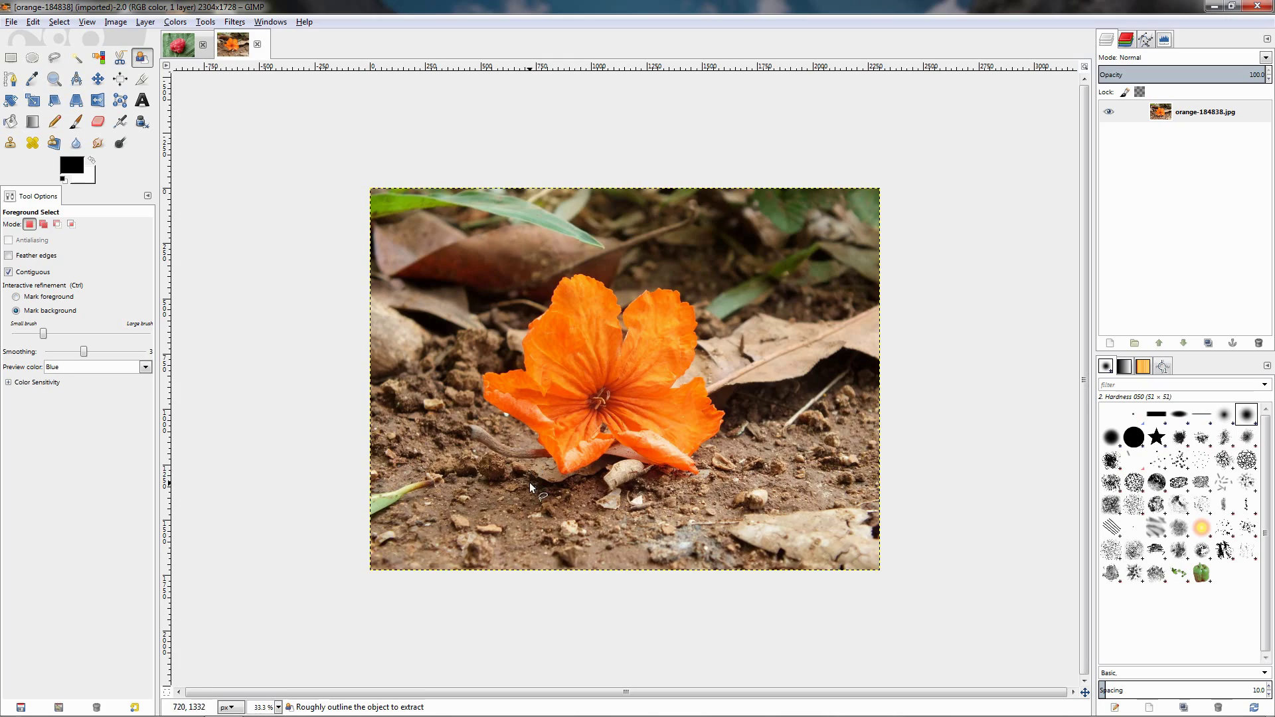
ctrl+scroll(529, 482, up, 2)
ctrl+scroll(484, 513, up, 3)
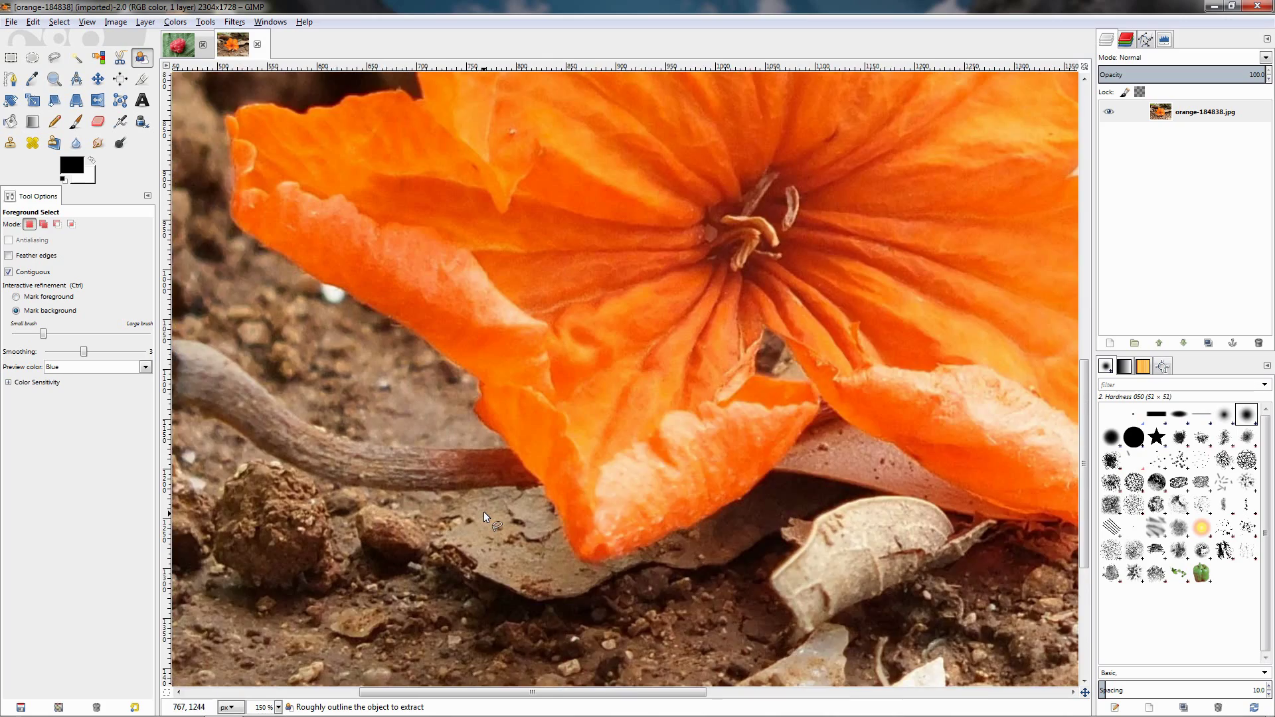
ctrl+scroll(619, 309, down, 2)
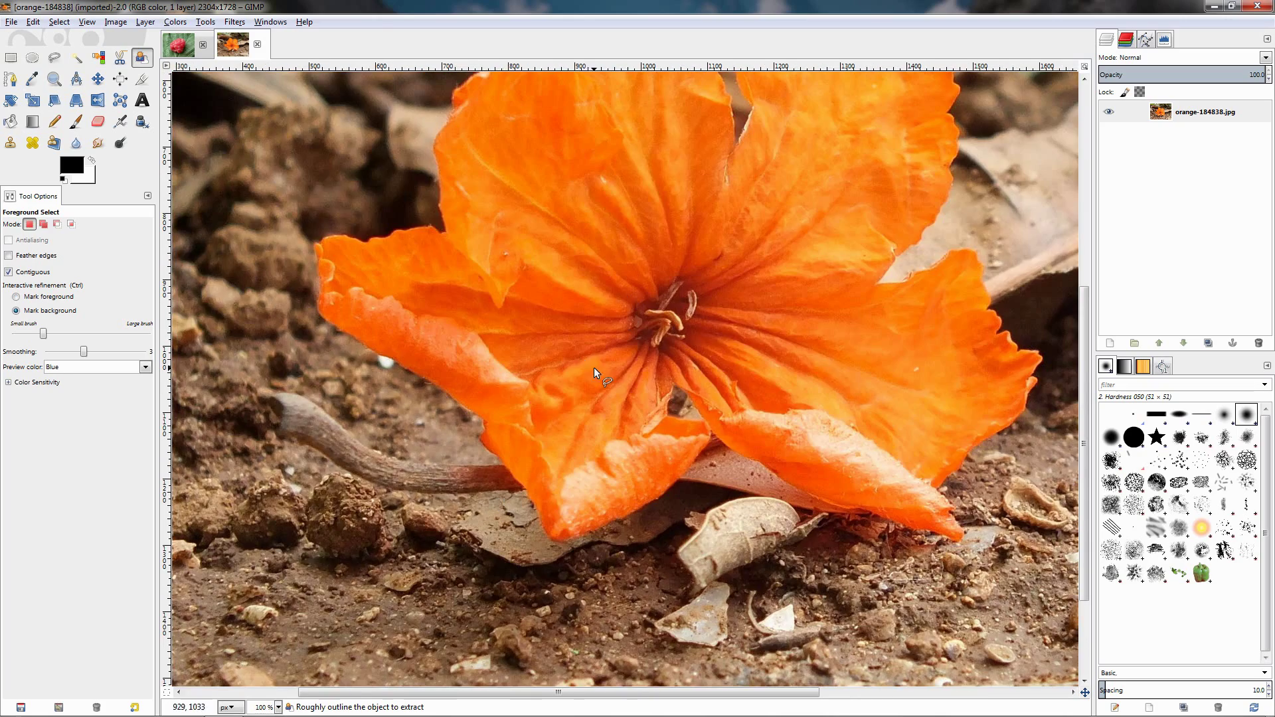
ctrl+scroll(584, 372, down, 2)
ctrl+scroll(505, 466, up, 4)
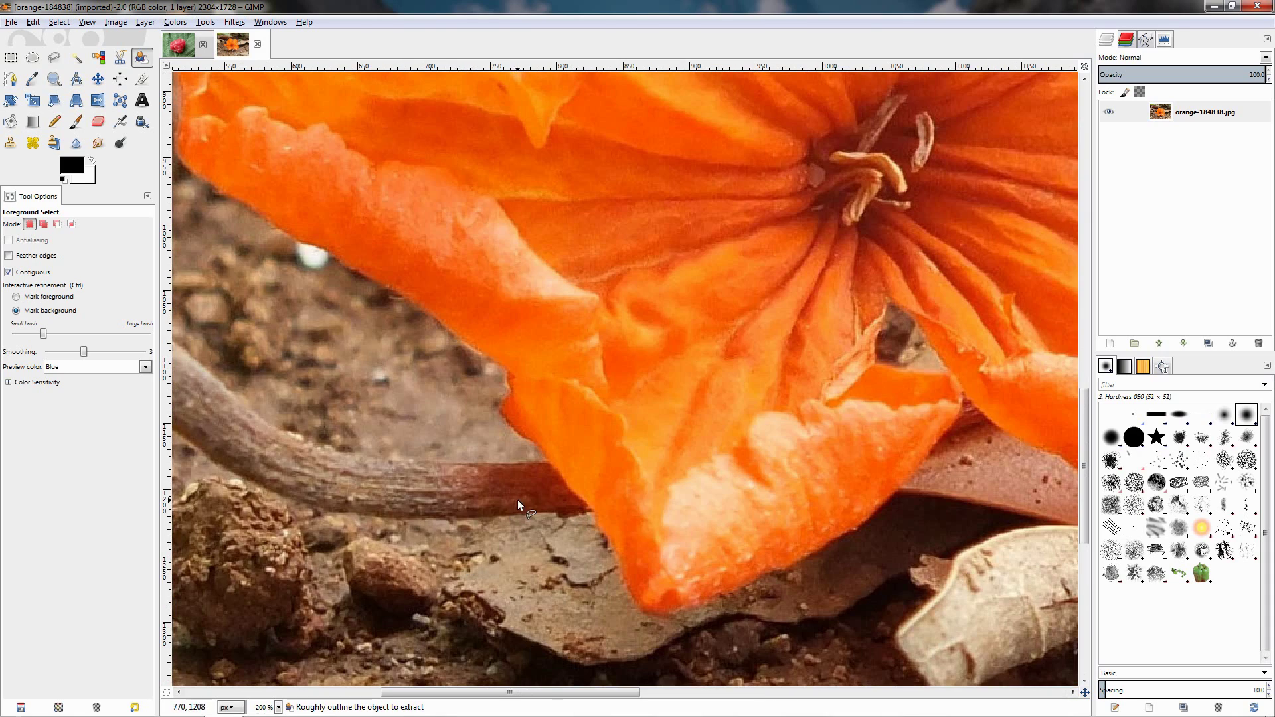
ctrl+scroll(489, 499, down, 4)
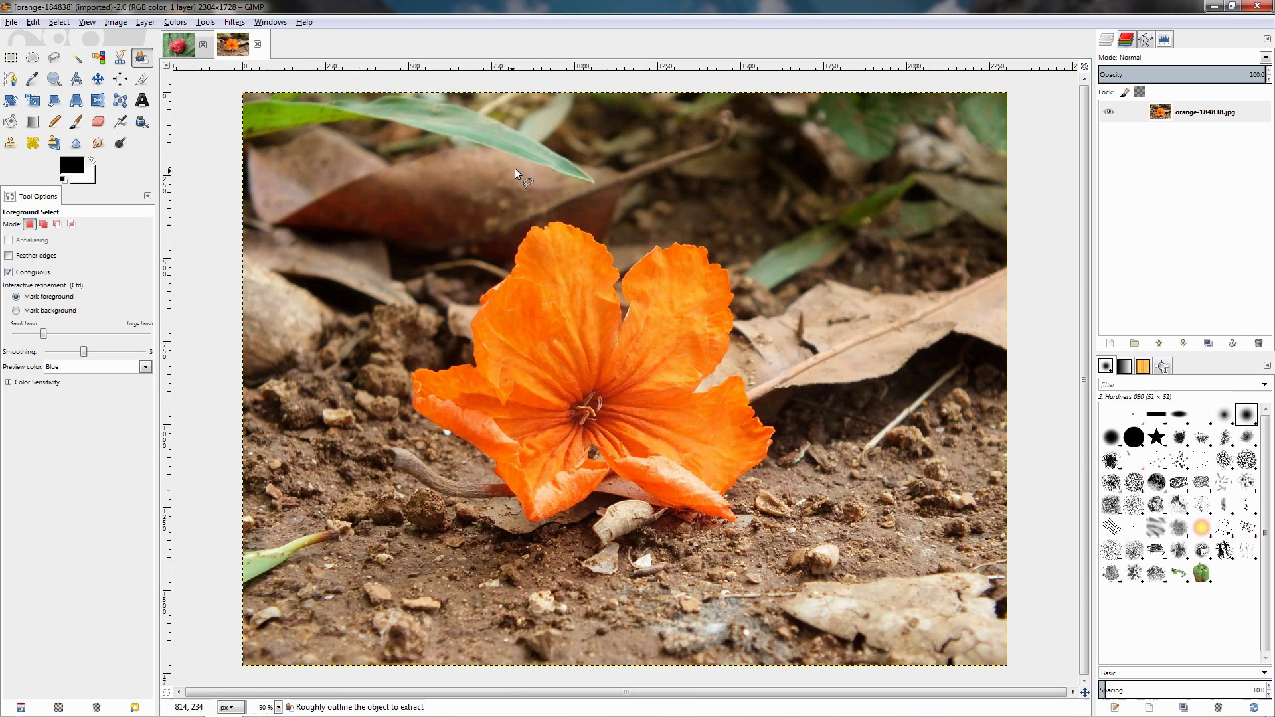
Place a closed polygon outline of points around the orange flower.
click(521, 157)
click(333, 361)
click(455, 574)
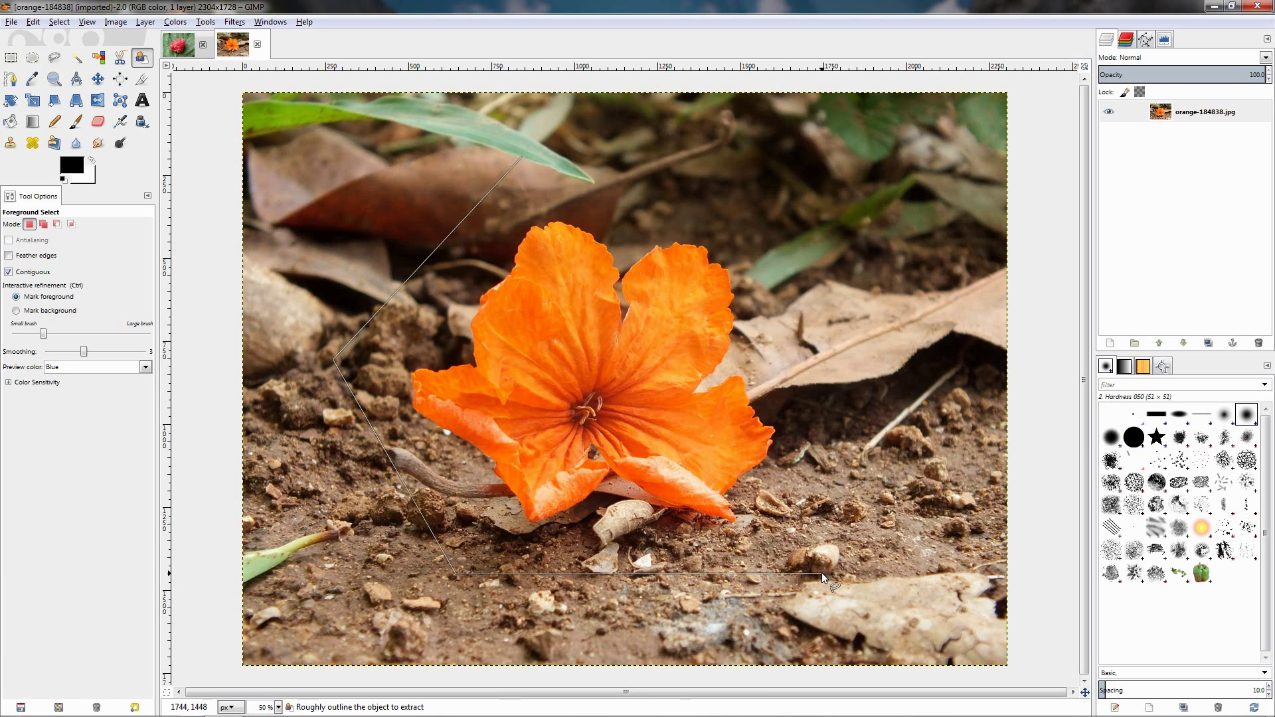
click(822, 573)
click(854, 317)
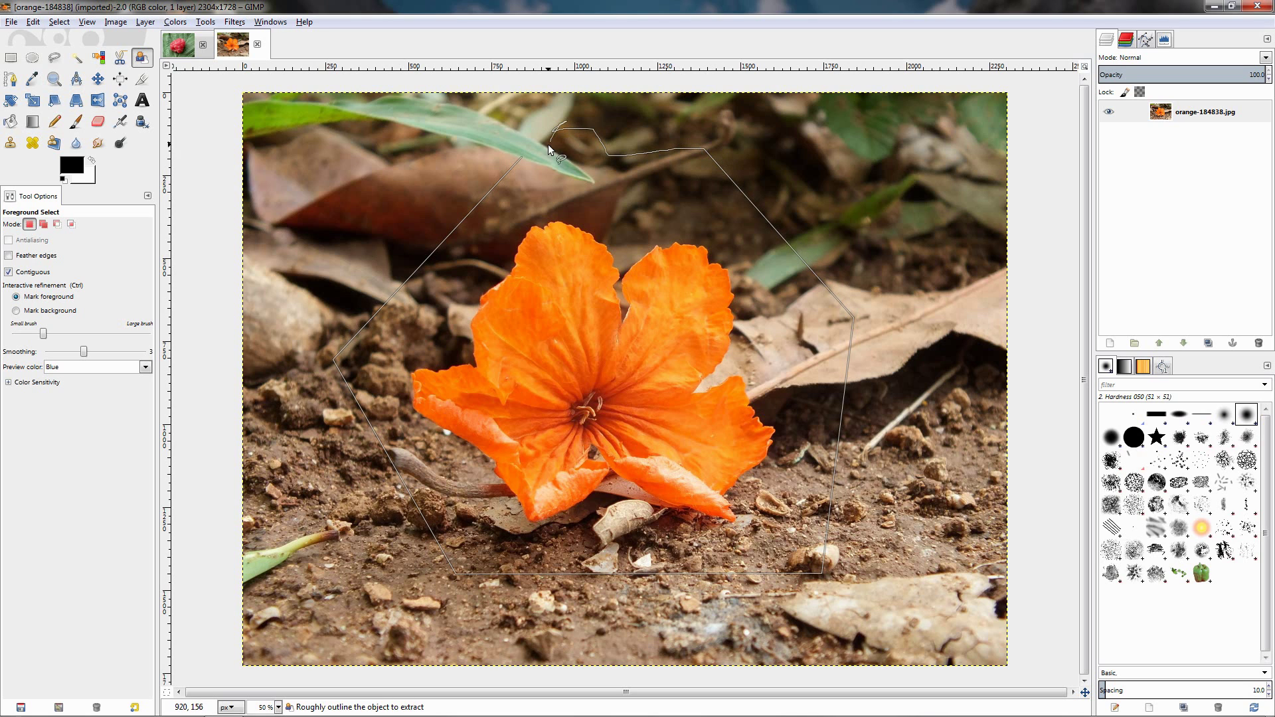
click(521, 157)
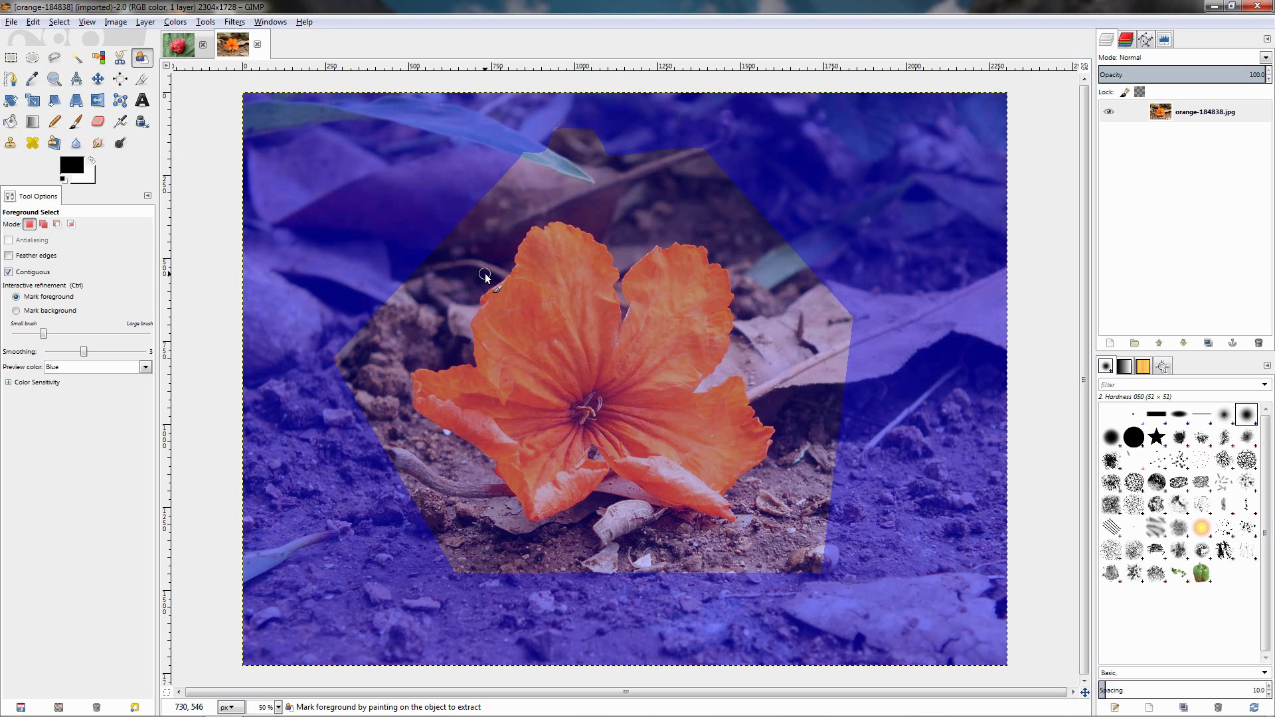
Paint foreground strokes across the flower's top, right and lower-left petals.
mouse_move(564, 269)
mouse_down()
mouse_move(532, 342)
mouse_move(569, 338)
mouse_move(484, 393)
mouse_up()
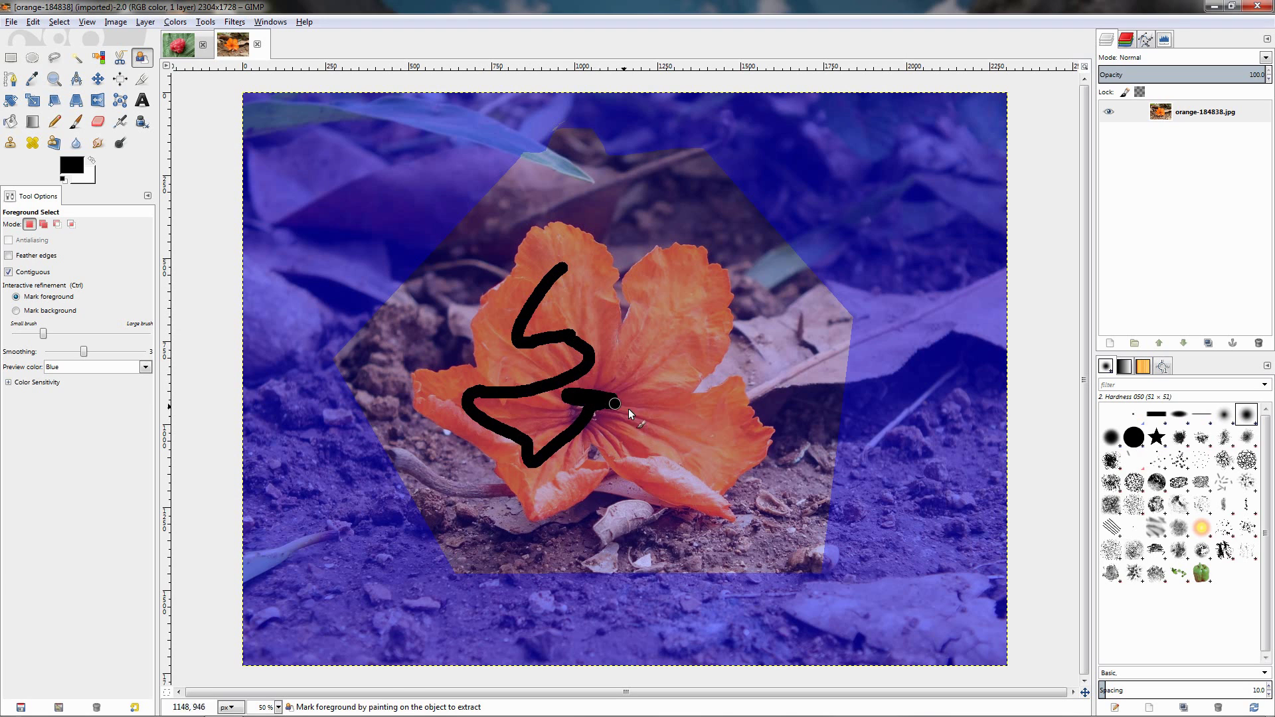
drag(684, 274, 618, 381)
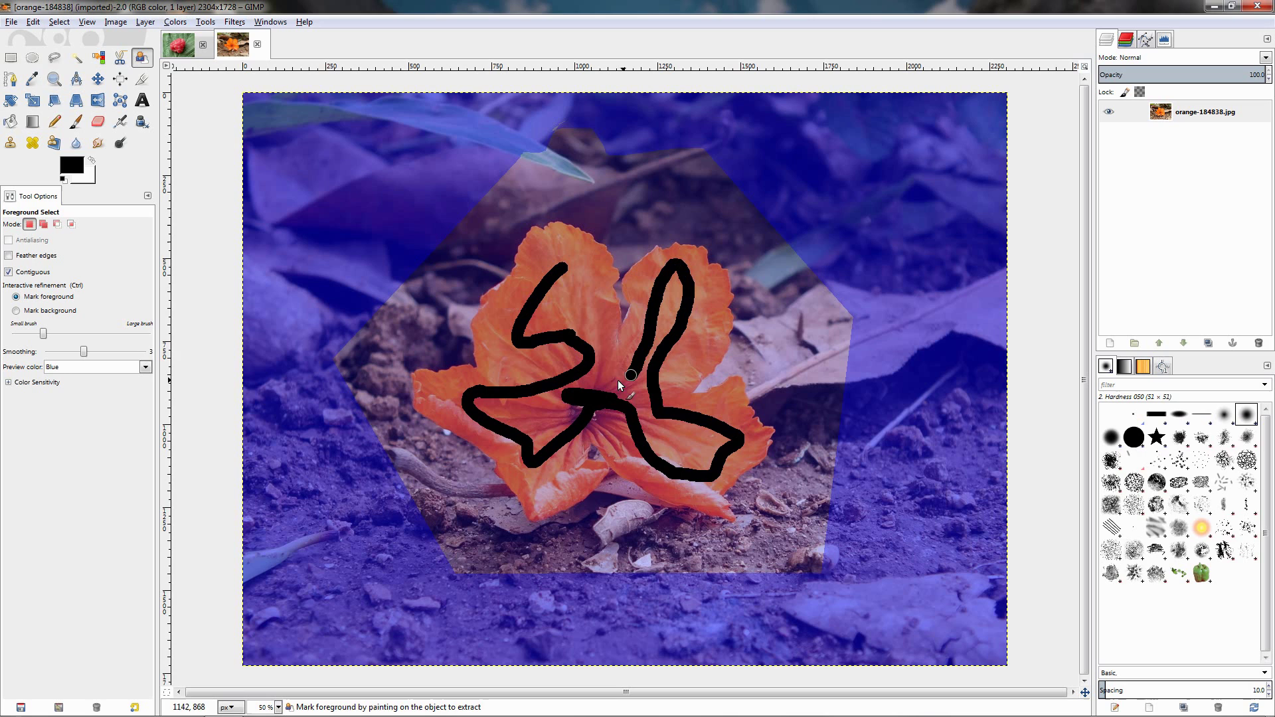
mouse_move(583, 262)
mouse_down()
mouse_move(548, 280)
mouse_move(494, 390)
mouse_move(453, 393)
mouse_move(500, 437)
mouse_up()
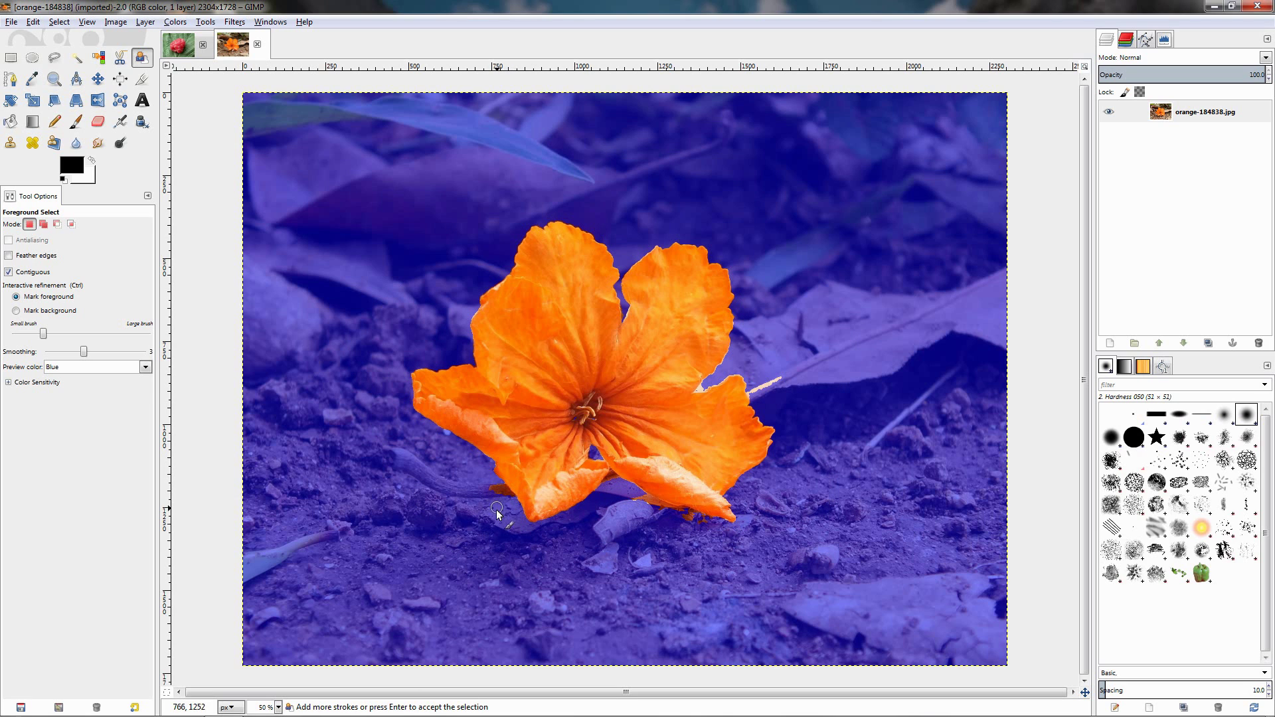
scroll(497, 511, up, 6)
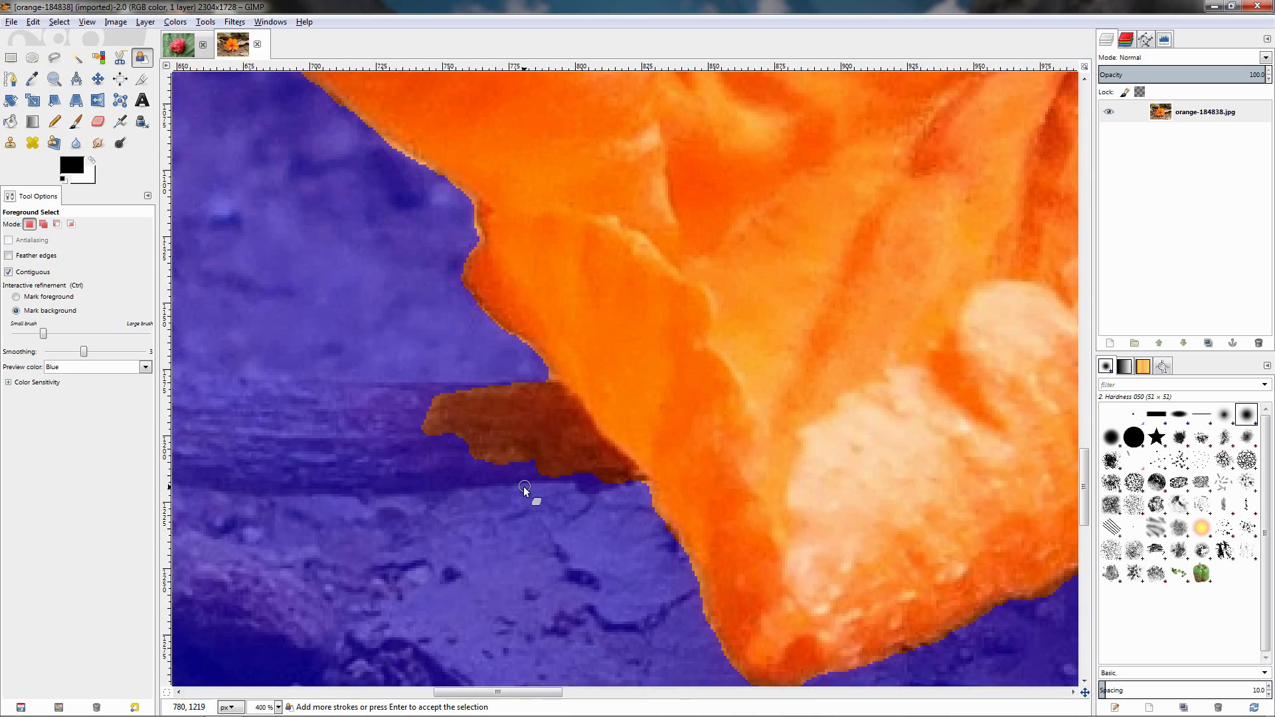
scroll(528, 474, down, 6)
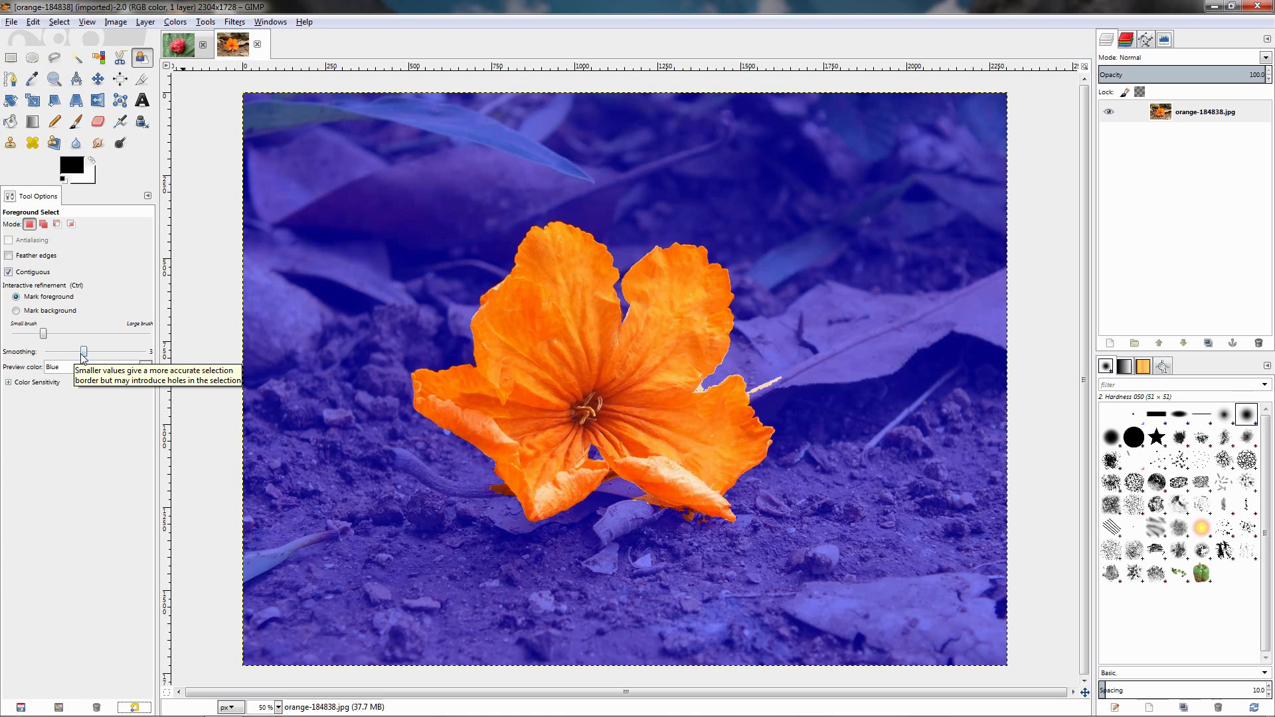
Drag extraction Smoothing to 0, then to 8, and expand Color Sensitivity.
drag(84, 351, 39, 358)
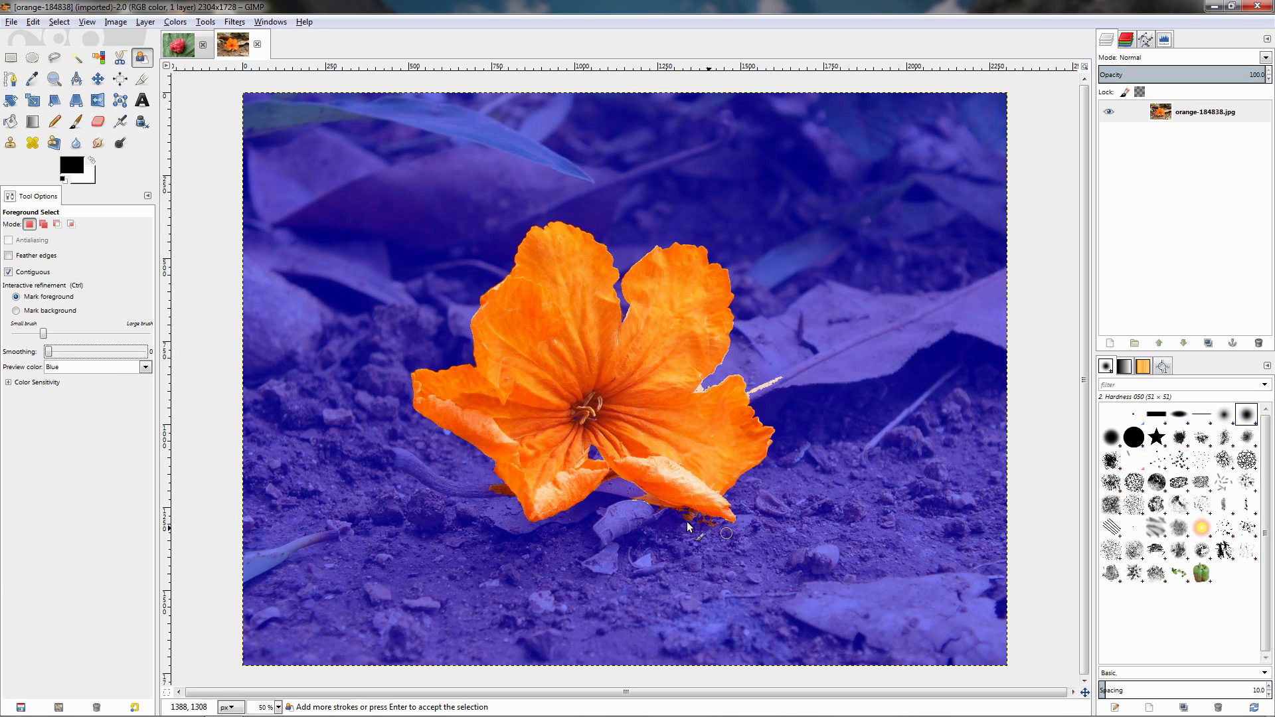
drag(53, 354, 154, 367)
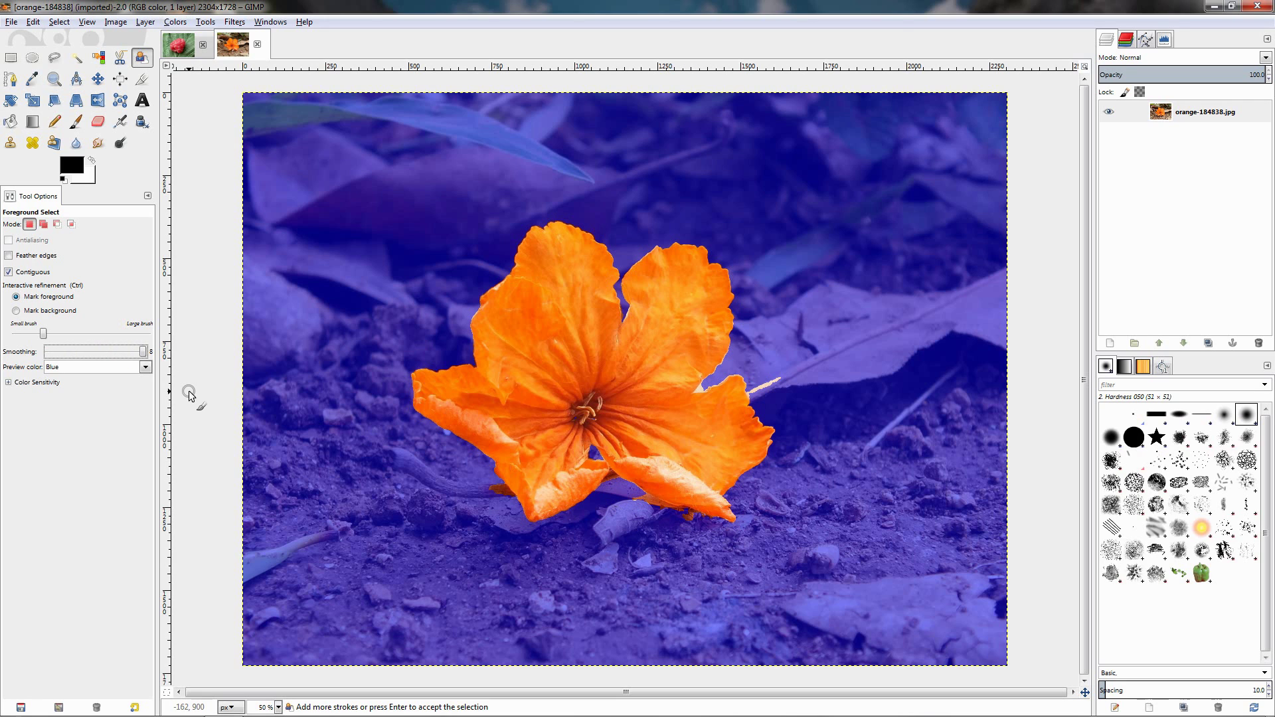
click(48, 383)
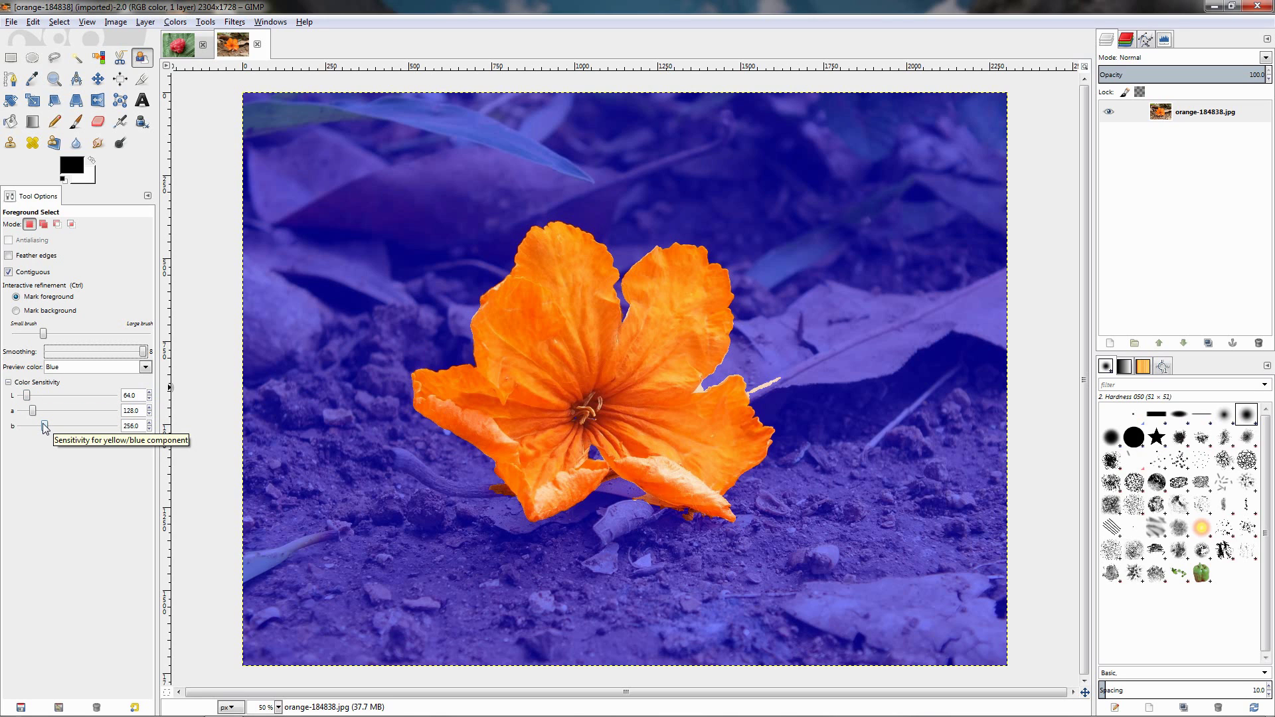
Lower b colour sensitivity to 21.3 and raise a to 567.4.
drag(45, 428, 21, 428)
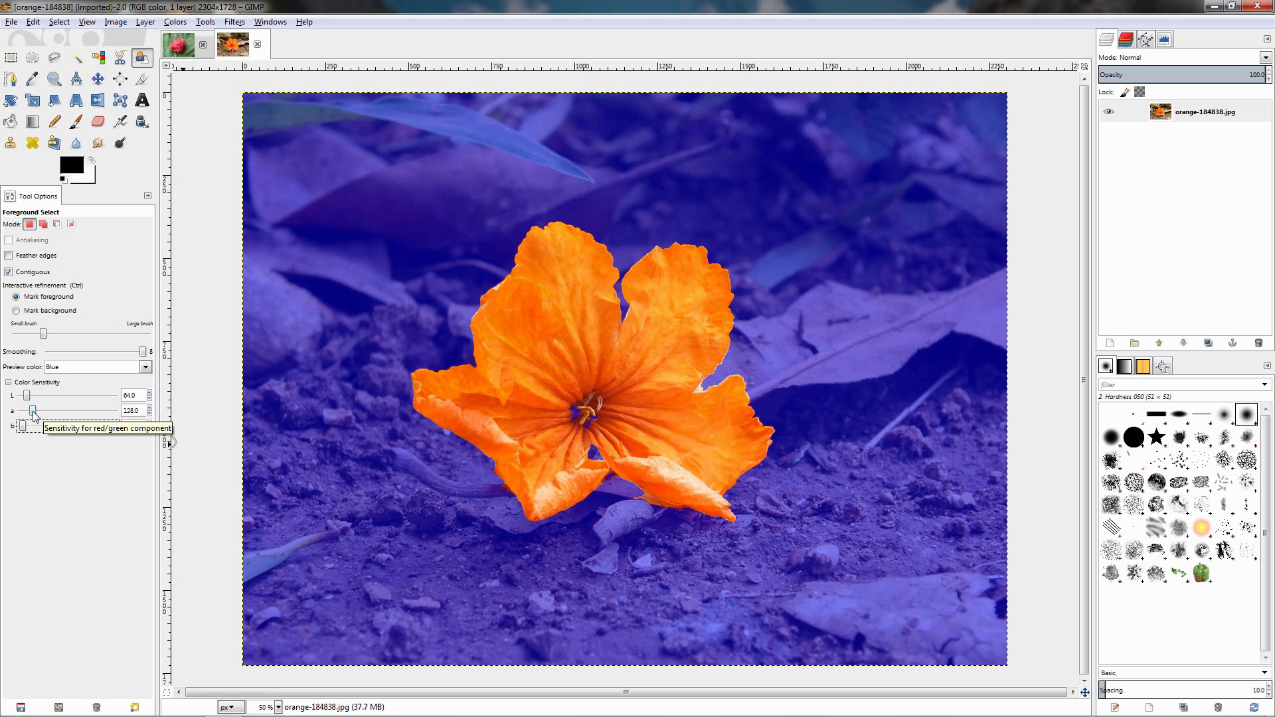
drag(33, 412, 74, 412)
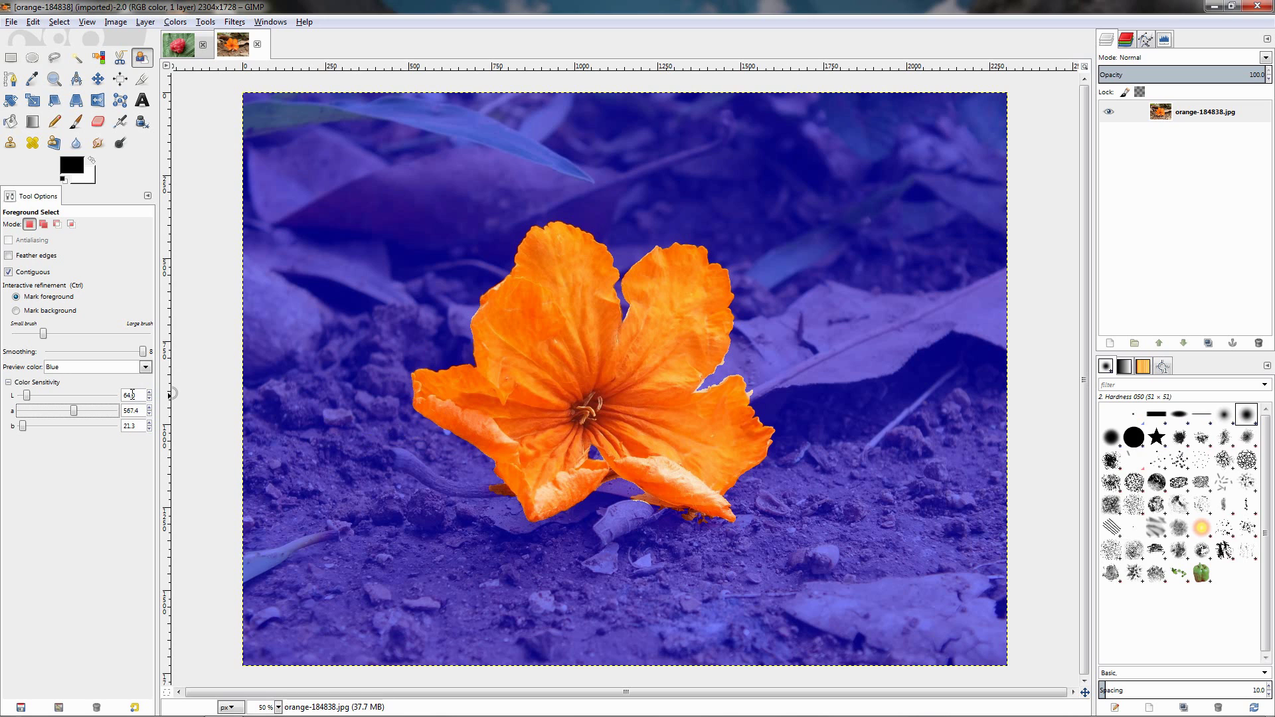
Mark the areas beside the stem and under the lower petal as background.
click(46, 312)
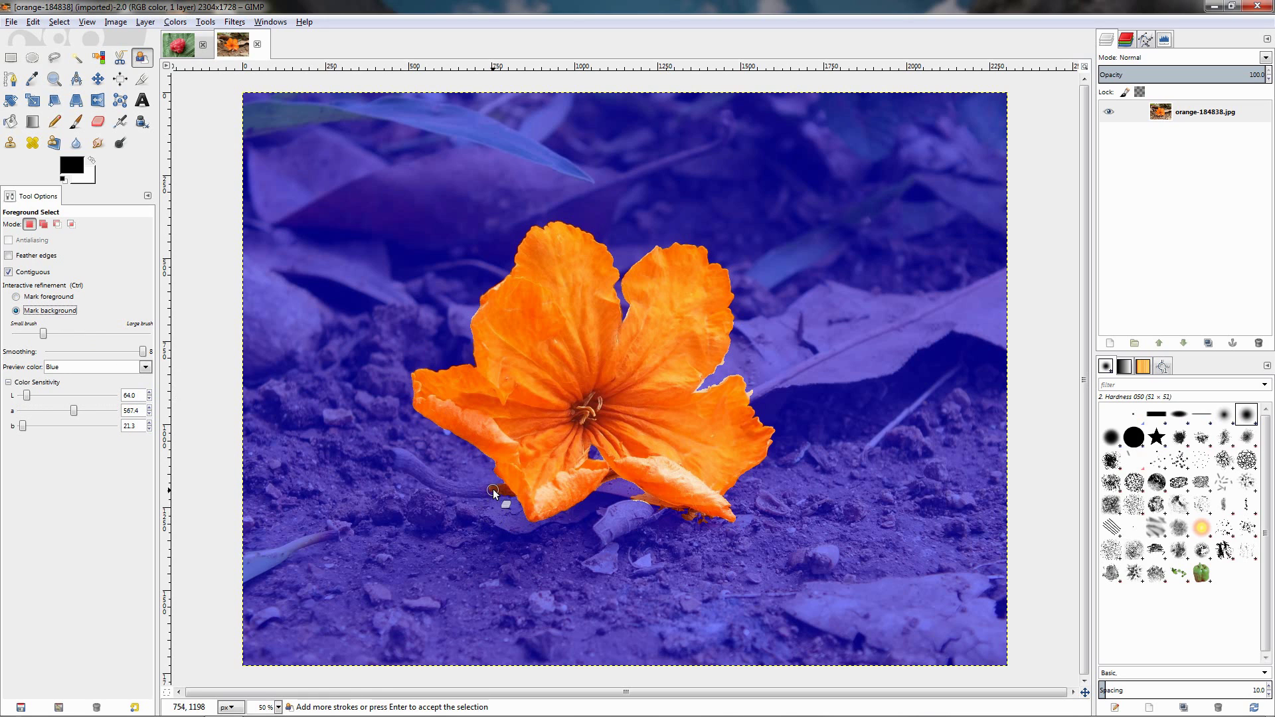
drag(494, 490, 510, 500)
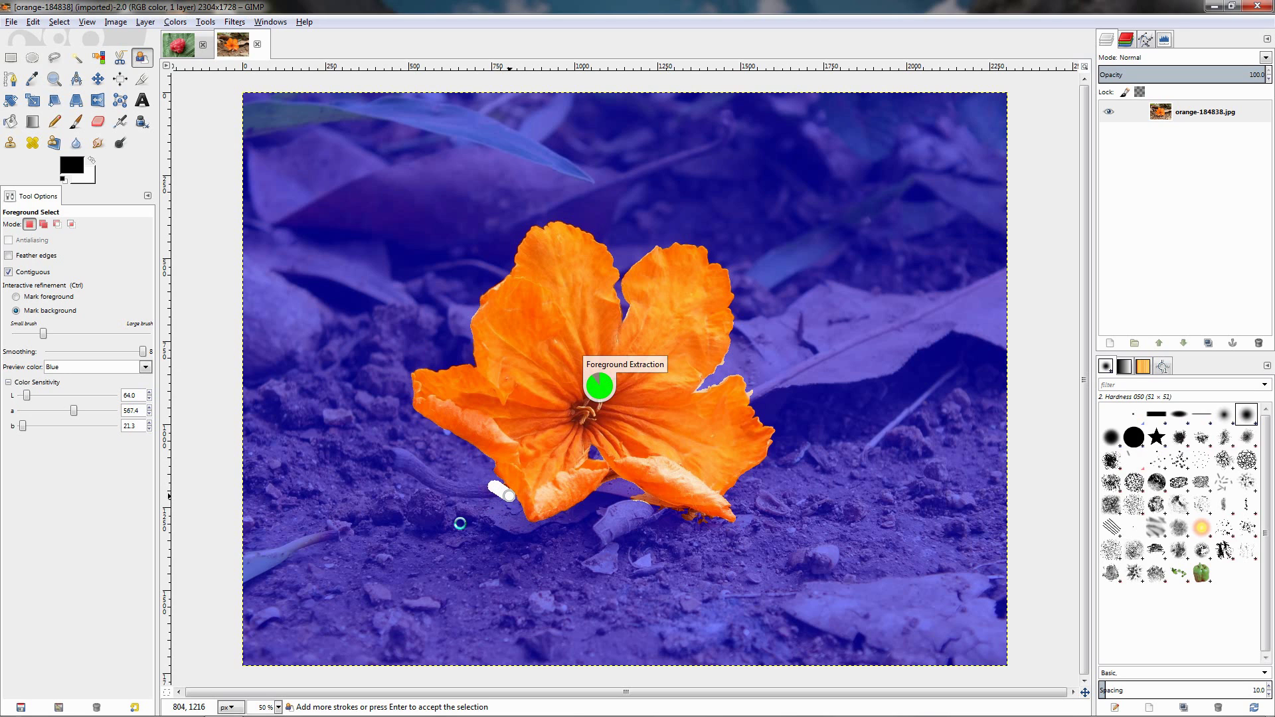
mouse_move(650, 513)
mouse_down()
mouse_move(639, 499)
mouse_move(691, 517)
mouse_up()
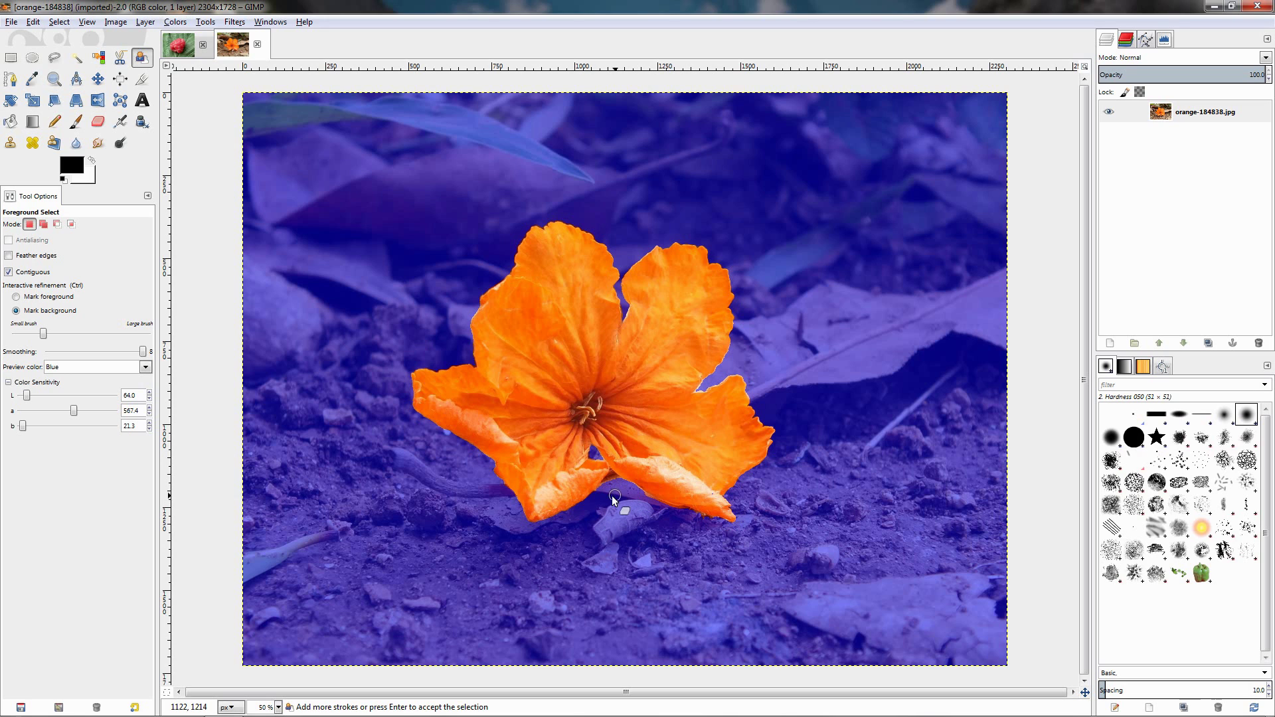
At 150% zoom, add the lower petal tip to the foreground.
click(54, 298)
ctrl+scroll(582, 457, up, 3)
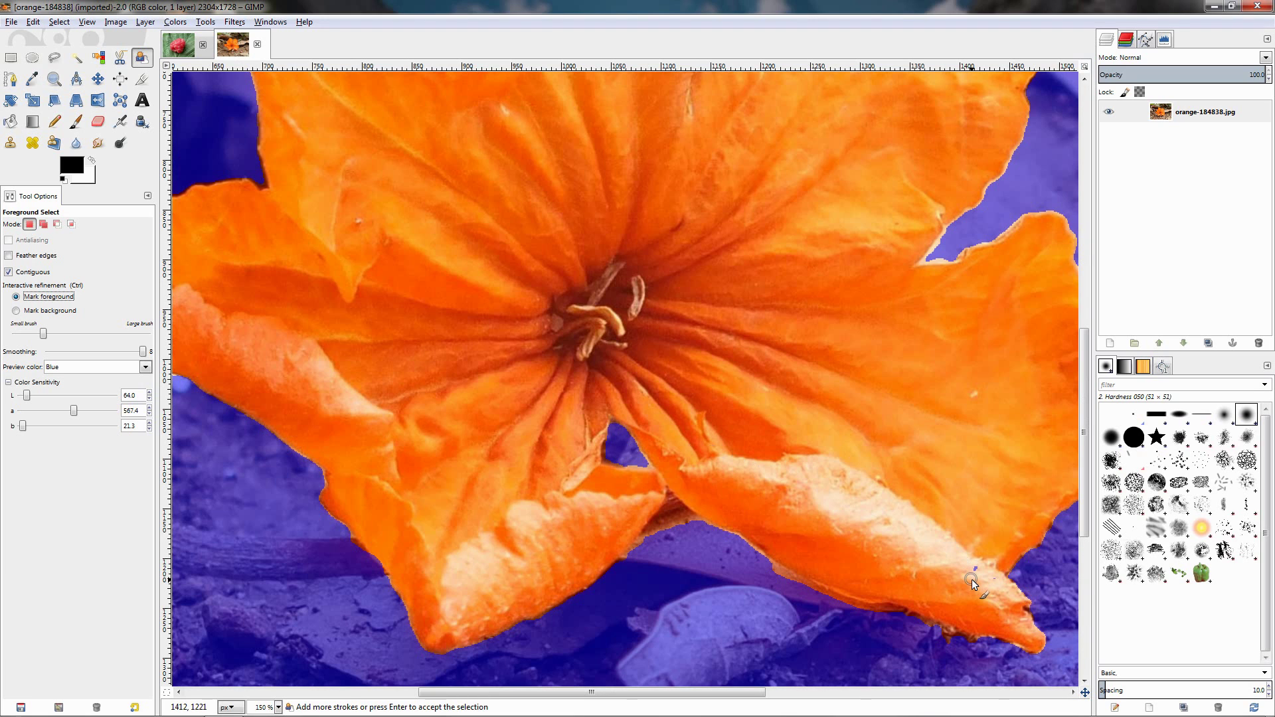
drag(972, 566, 971, 581)
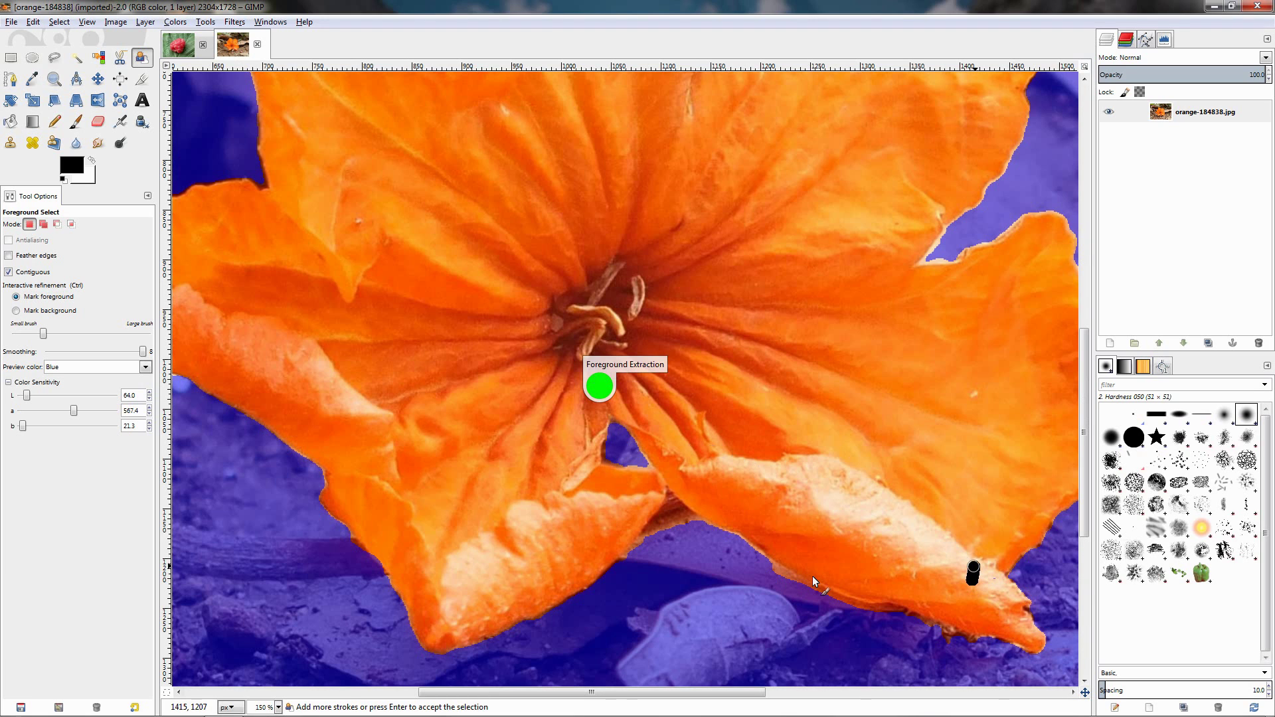
drag(911, 613, 859, 523)
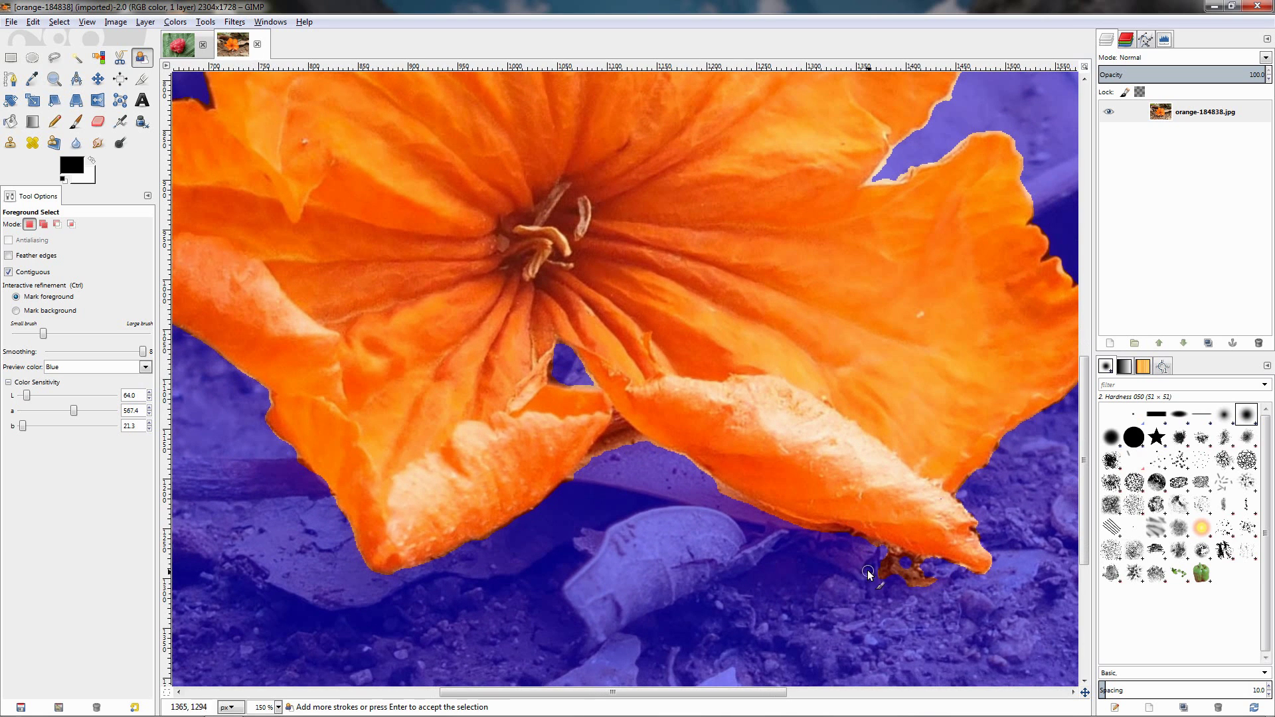
scroll(651, 476, down, 2)
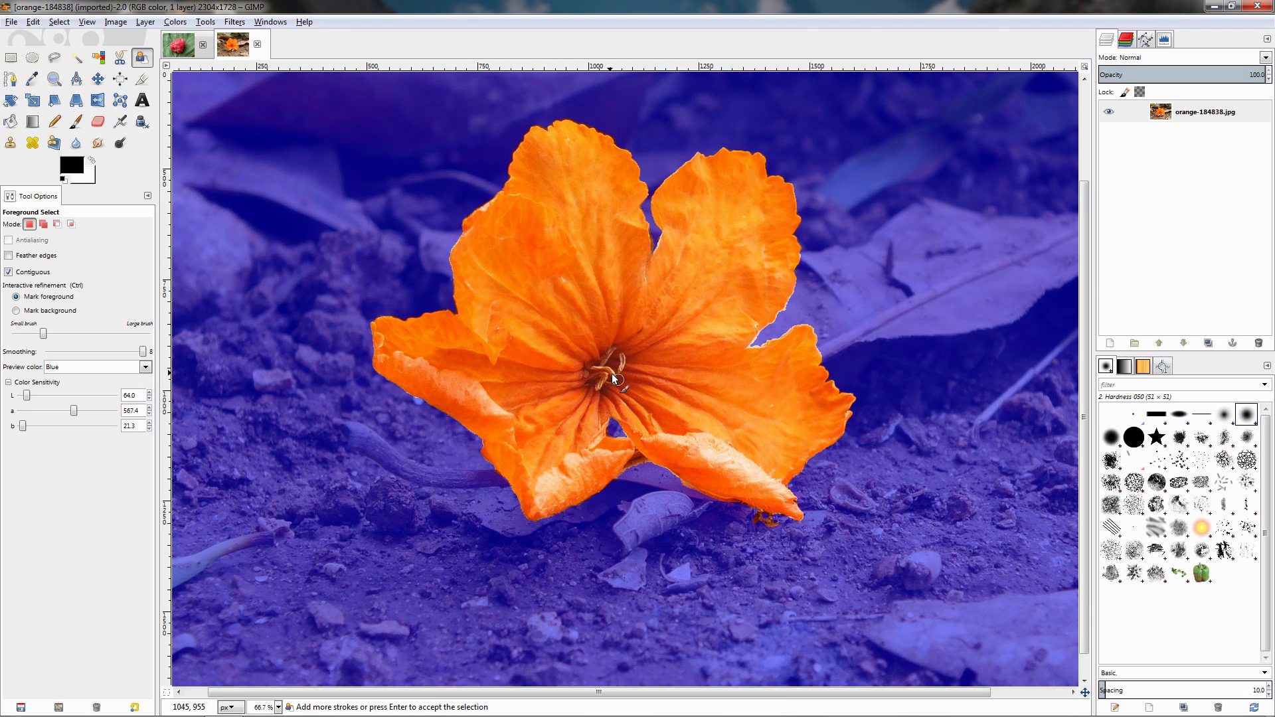
Accept the flower extraction as a selection, reset tool options, and return to berry-210778.jpg.
key(Return)
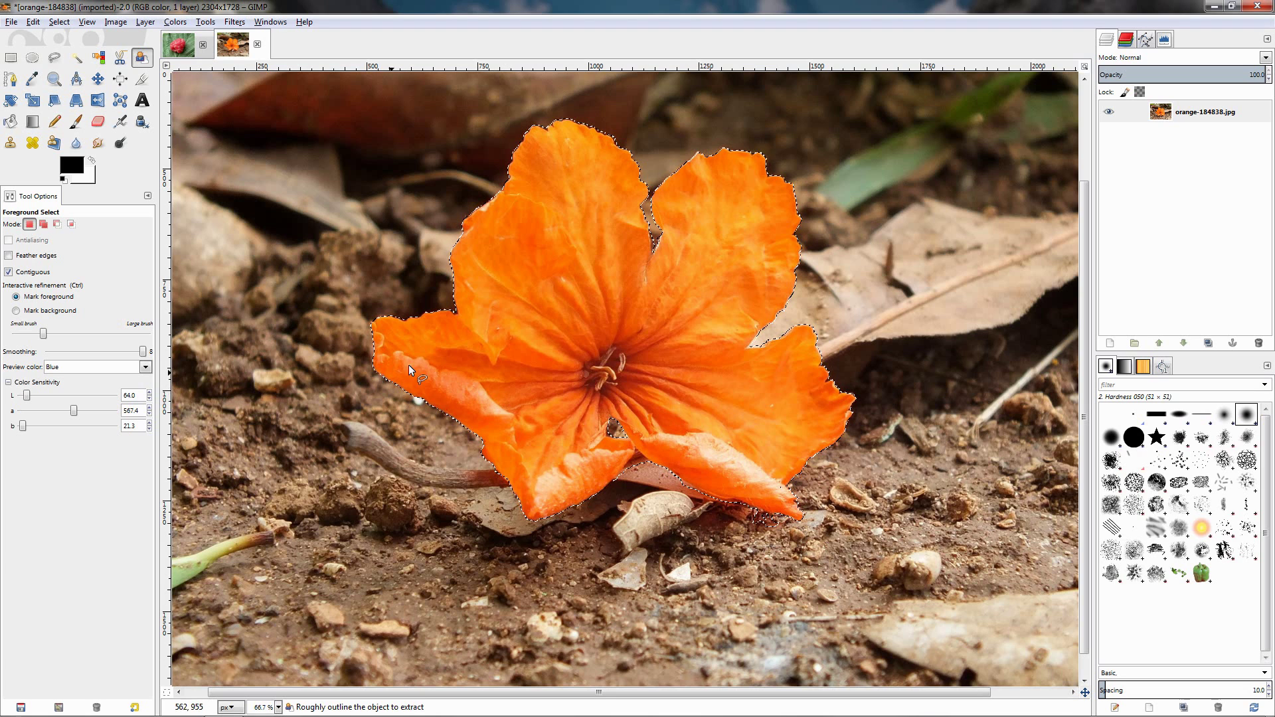
click(135, 707)
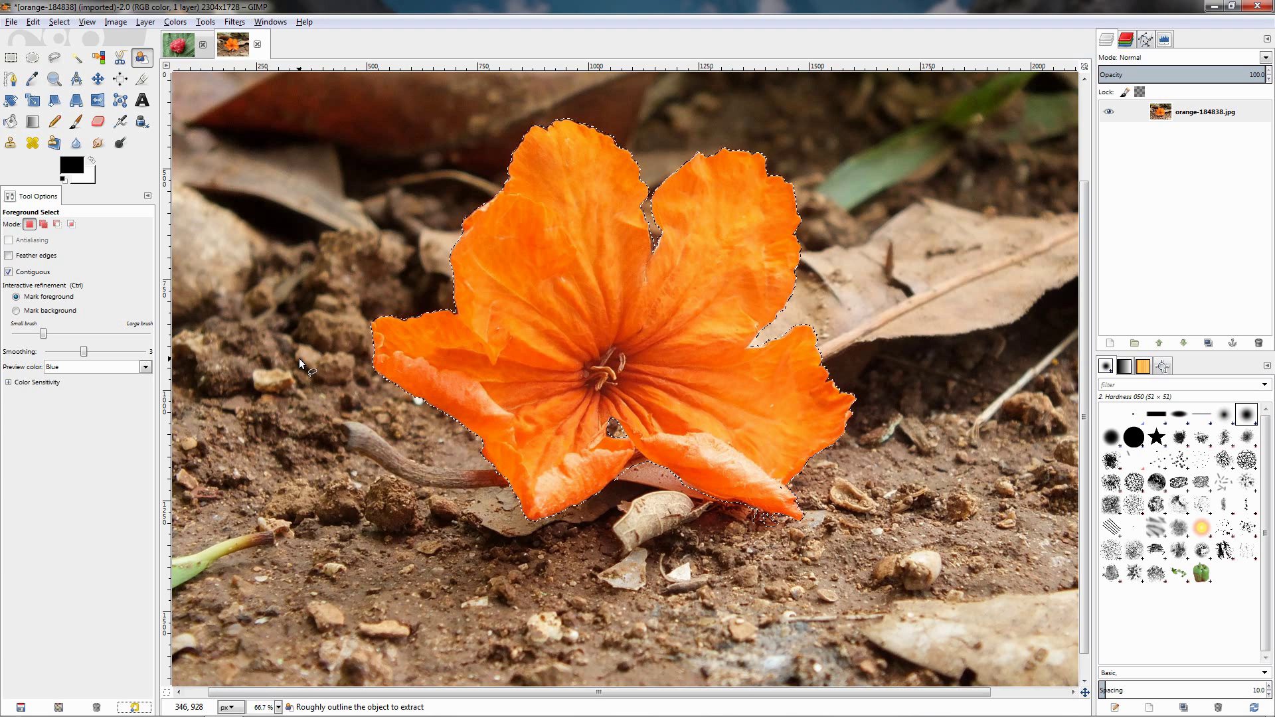
click(178, 45)
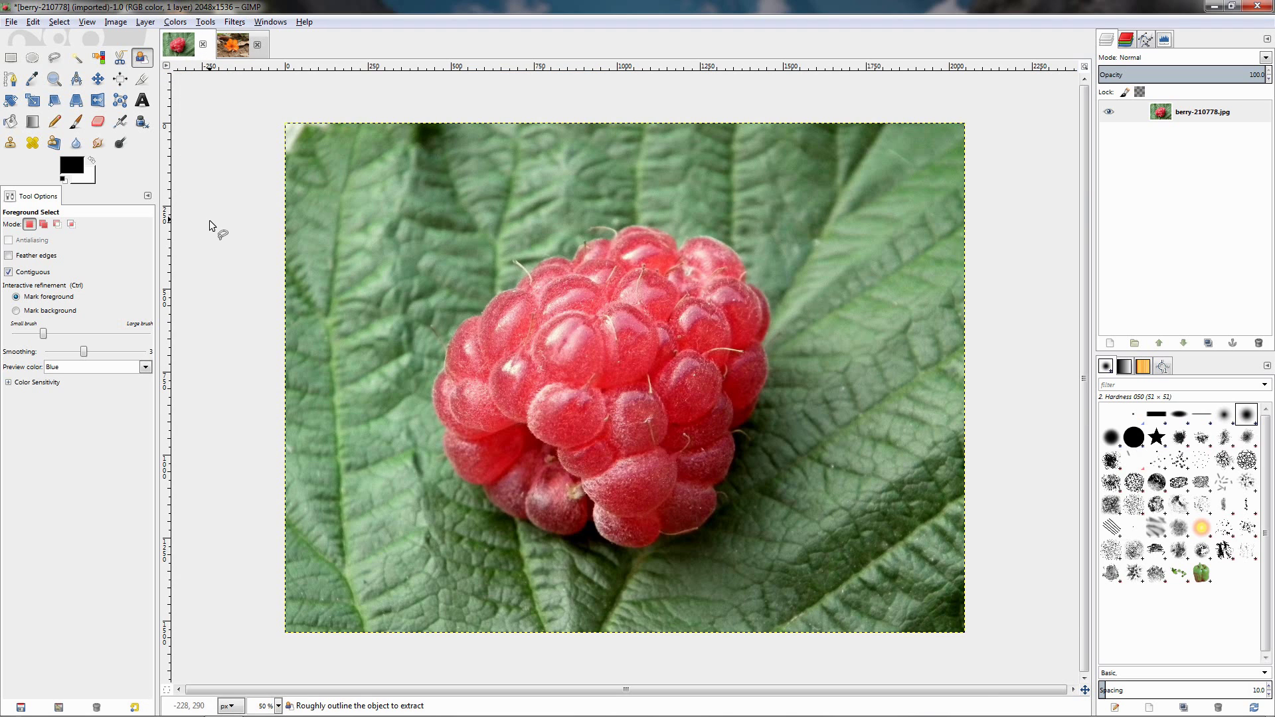
click(233, 44)
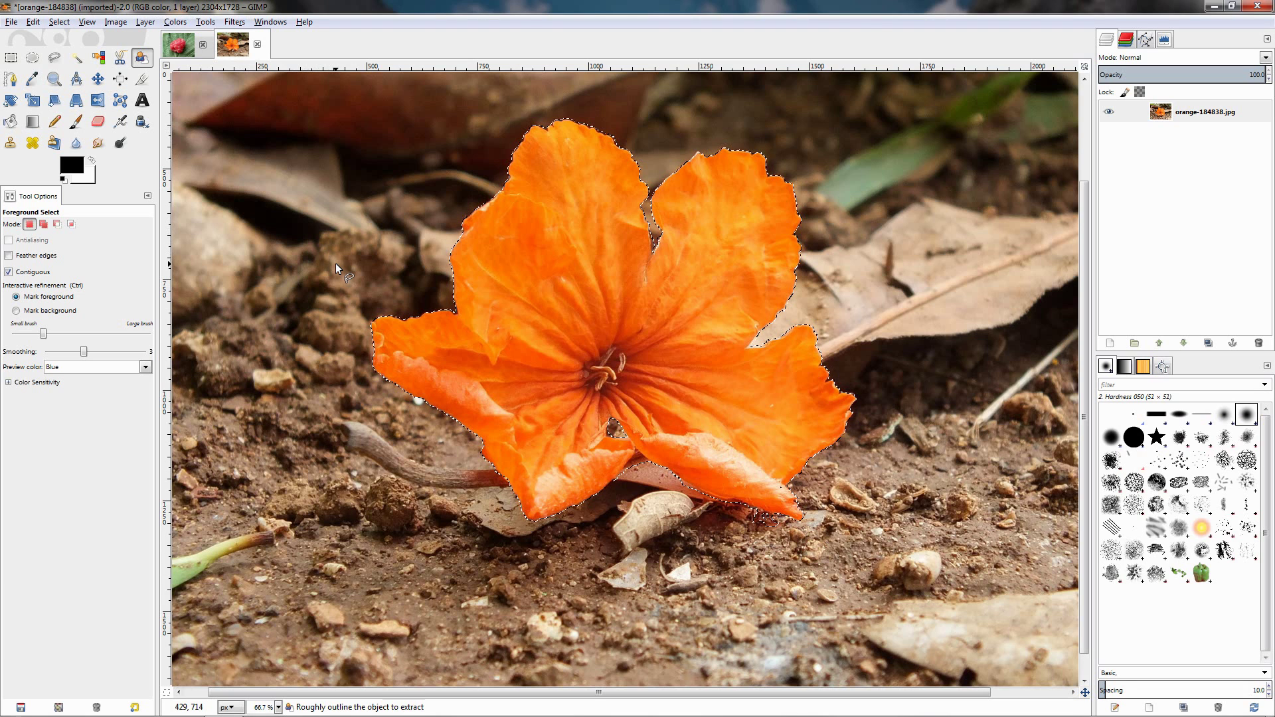
click(174, 48)
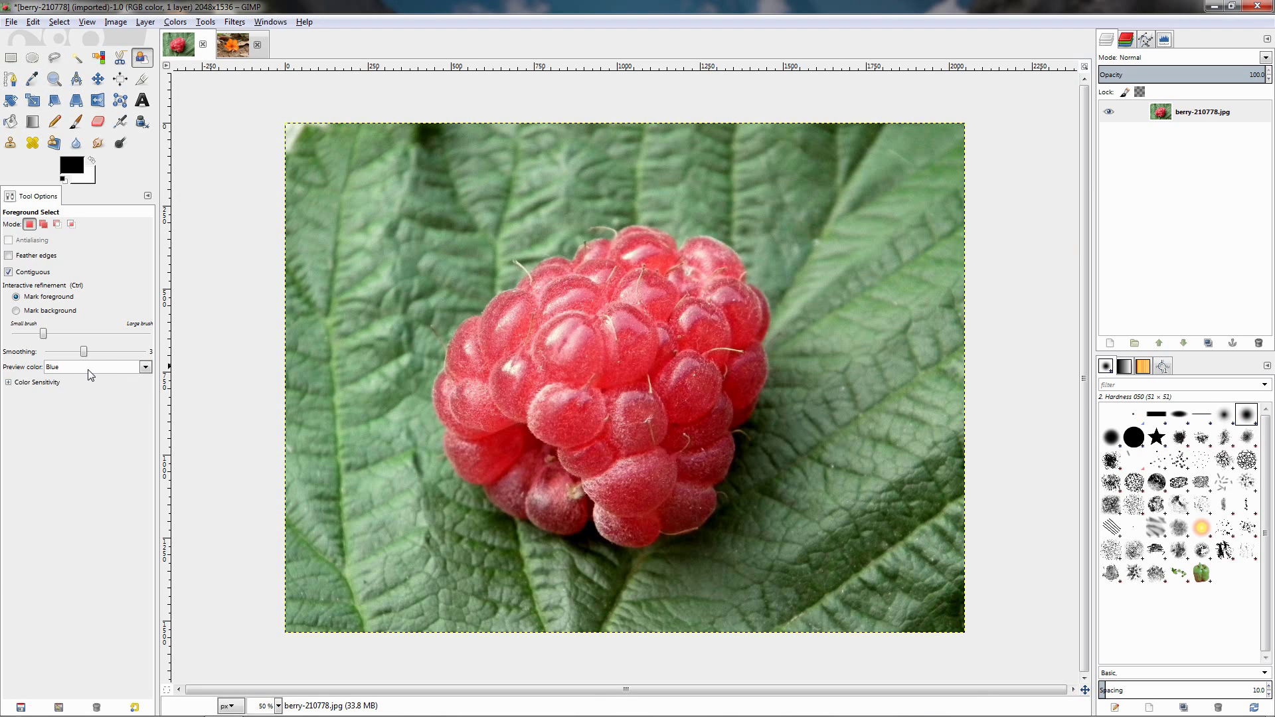
Loop a rough outline around the raspberry and try red and blue mask previews.
mouse_move(451, 219)
mouse_down()
mouse_move(380, 299)
mouse_move(363, 553)
mouse_move(521, 609)
mouse_move(803, 578)
mouse_up()
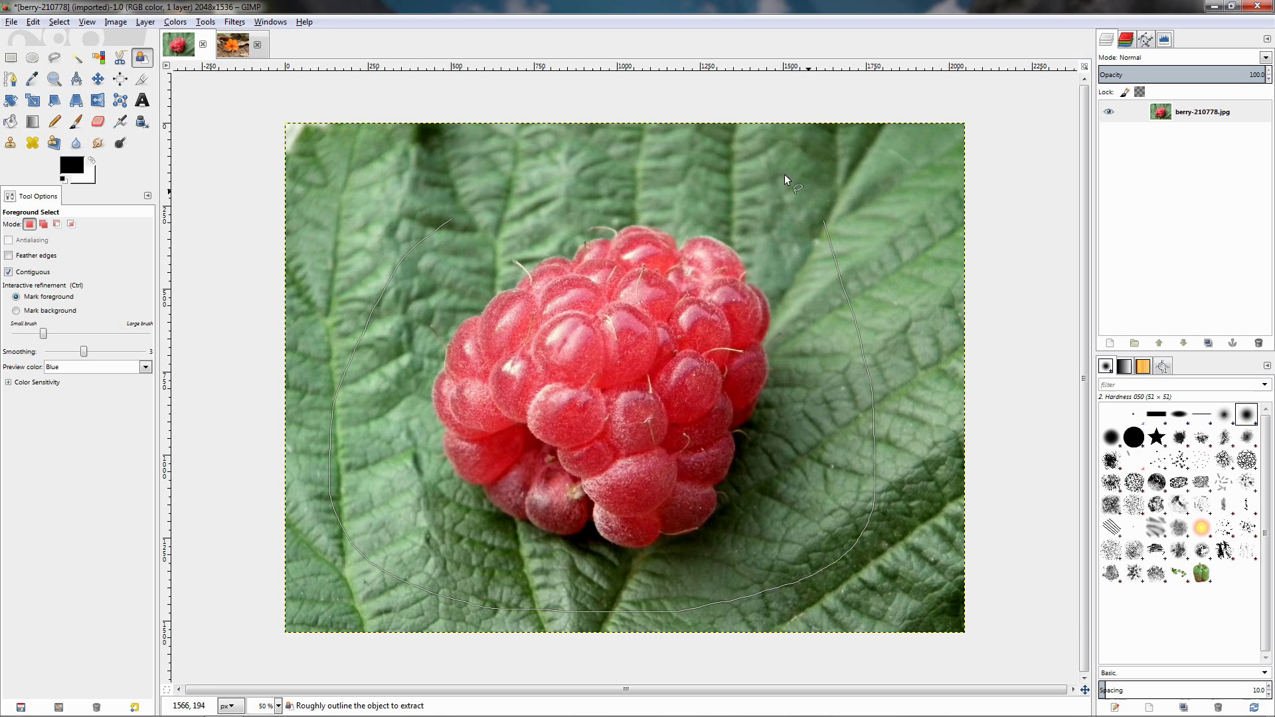
click(451, 218)
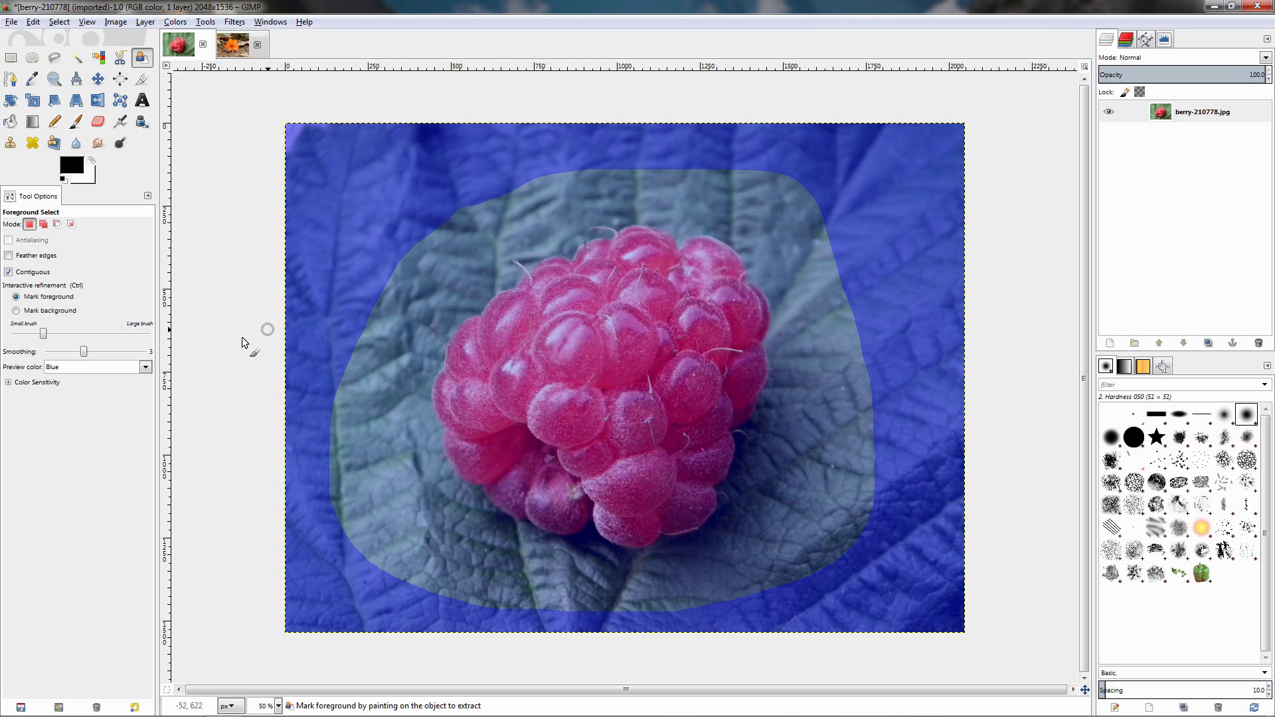
click(145, 368)
click(131, 385)
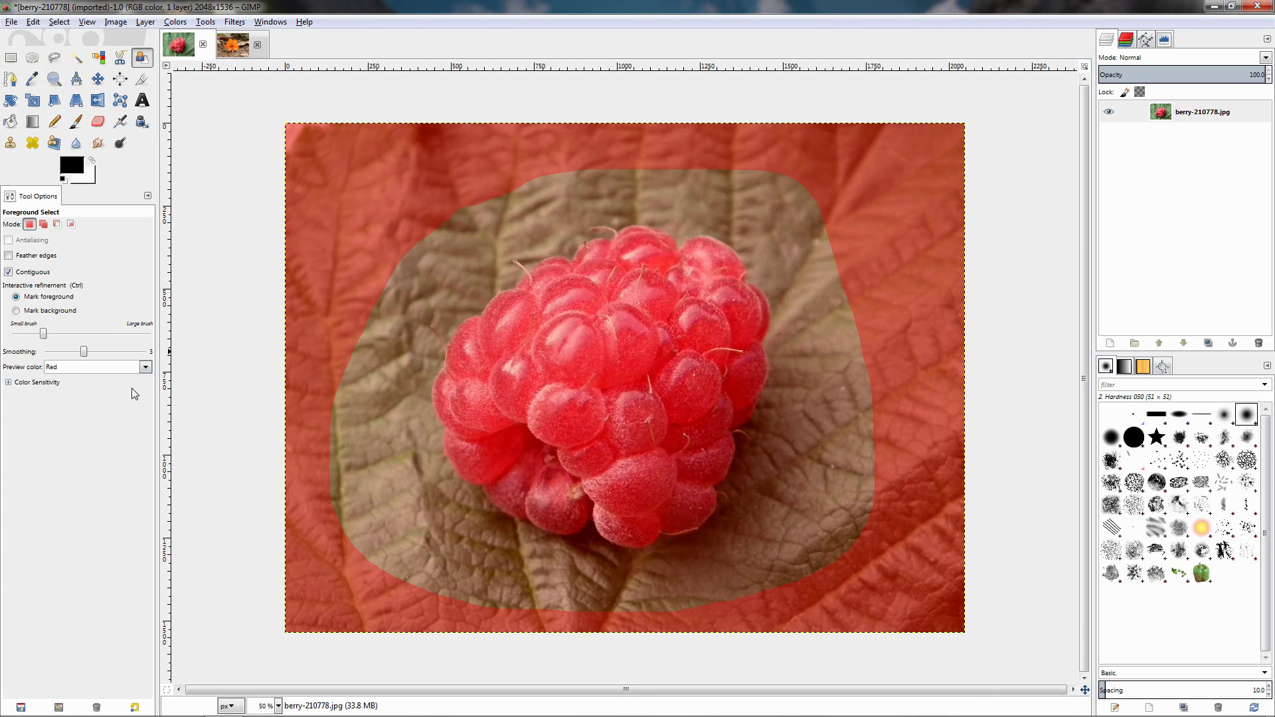
click(145, 367)
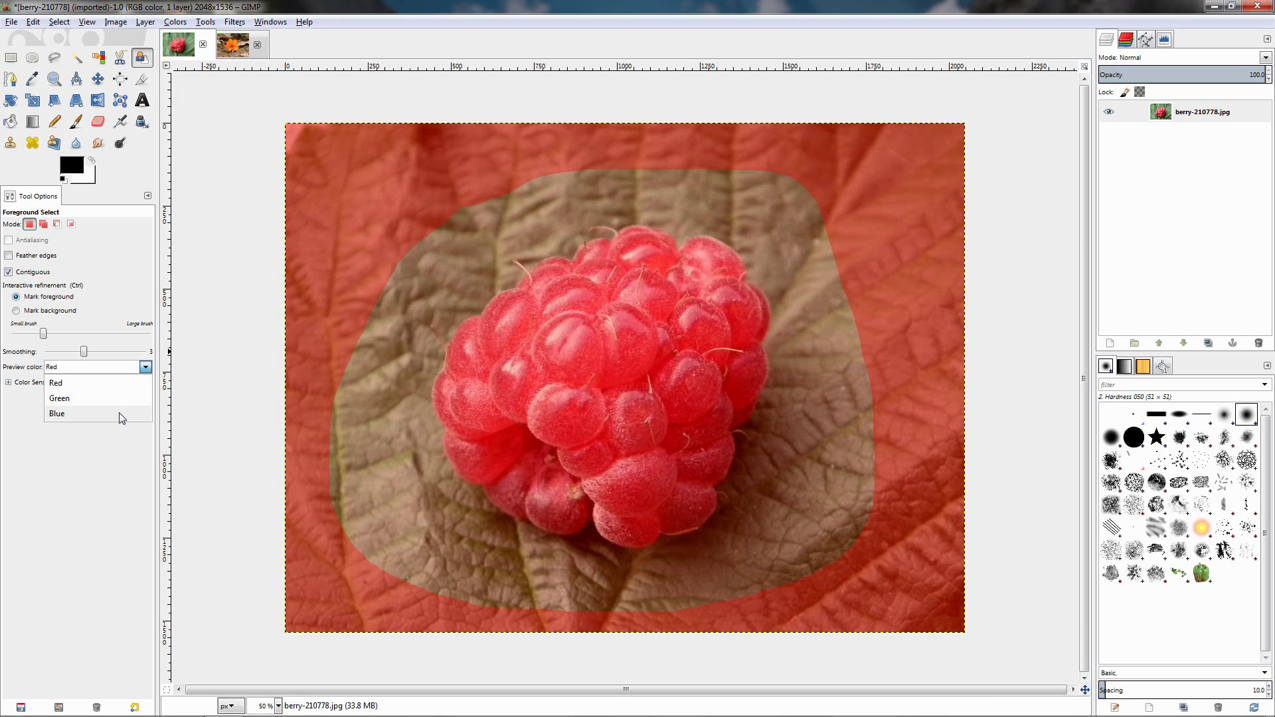
Set the preview mask colour to Blue and shrink the marking brush to its smallest size.
click(123, 414)
click(146, 369)
click(126, 398)
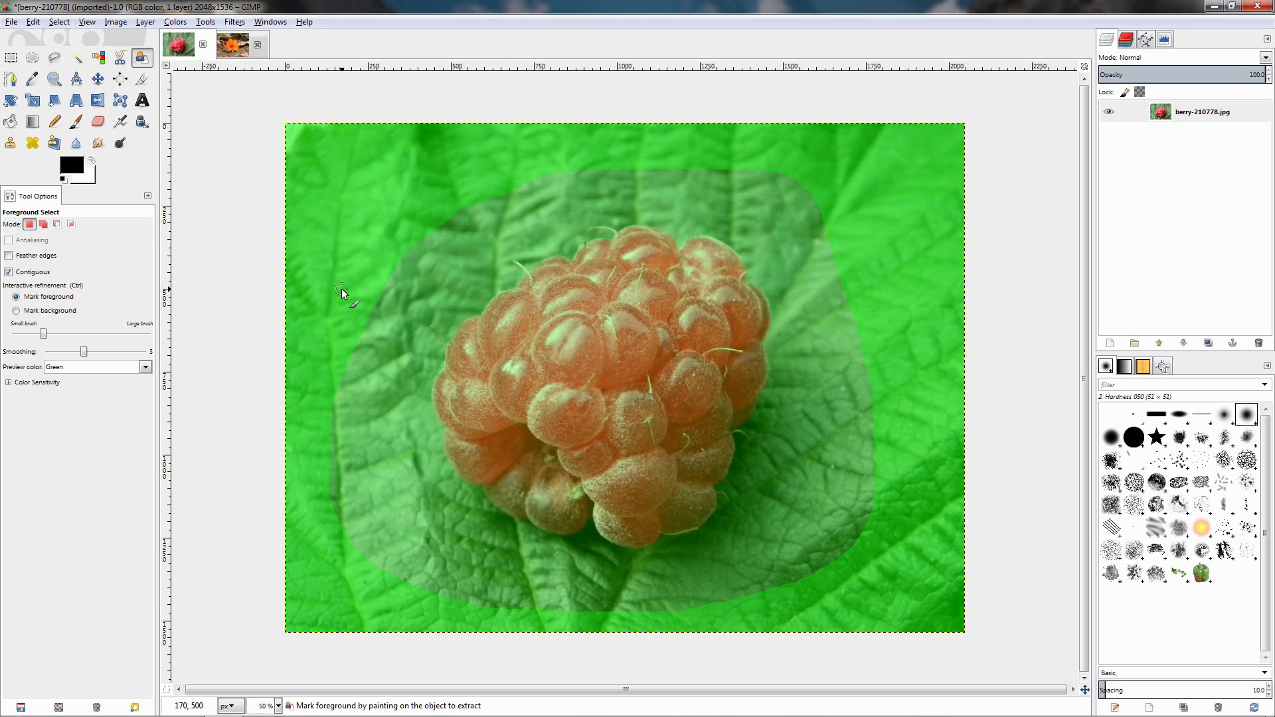
click(88, 367)
click(74, 413)
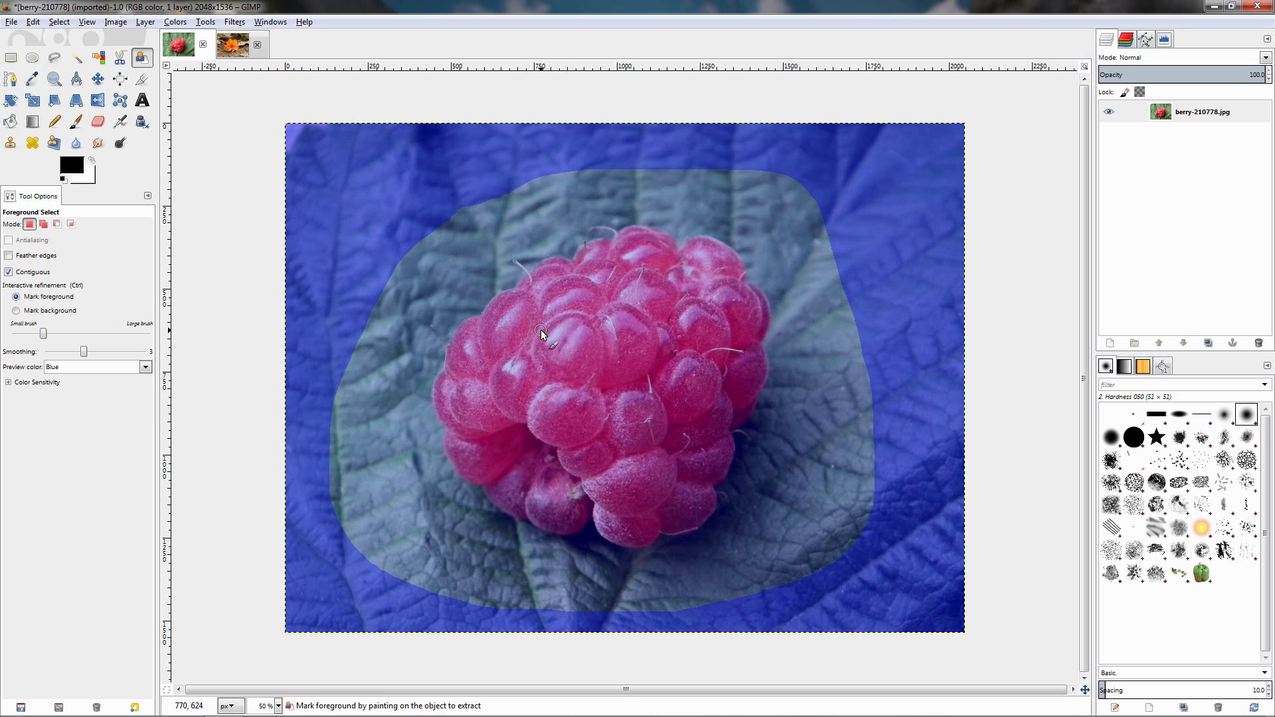
click(71, 333)
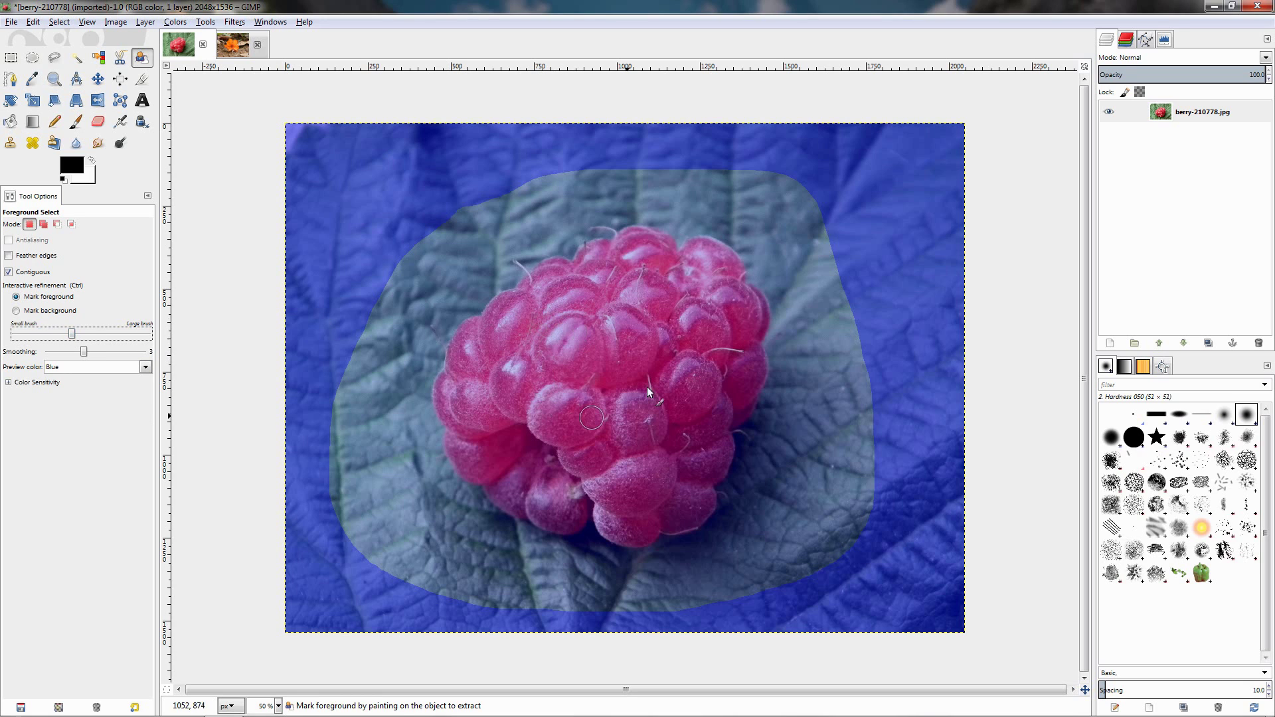
click(14, 333)
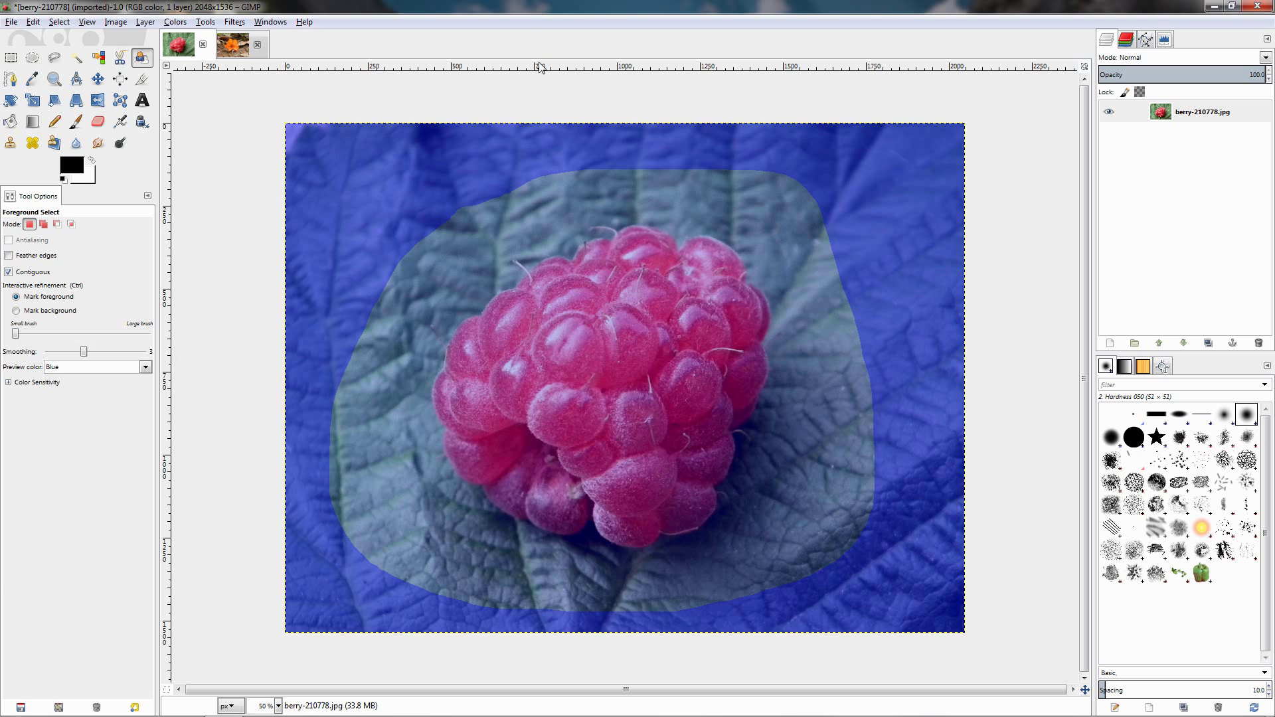
Apply the raspberry extraction, then widen the canvas to 4096 × 1536 px and zoom out.
key(Return)
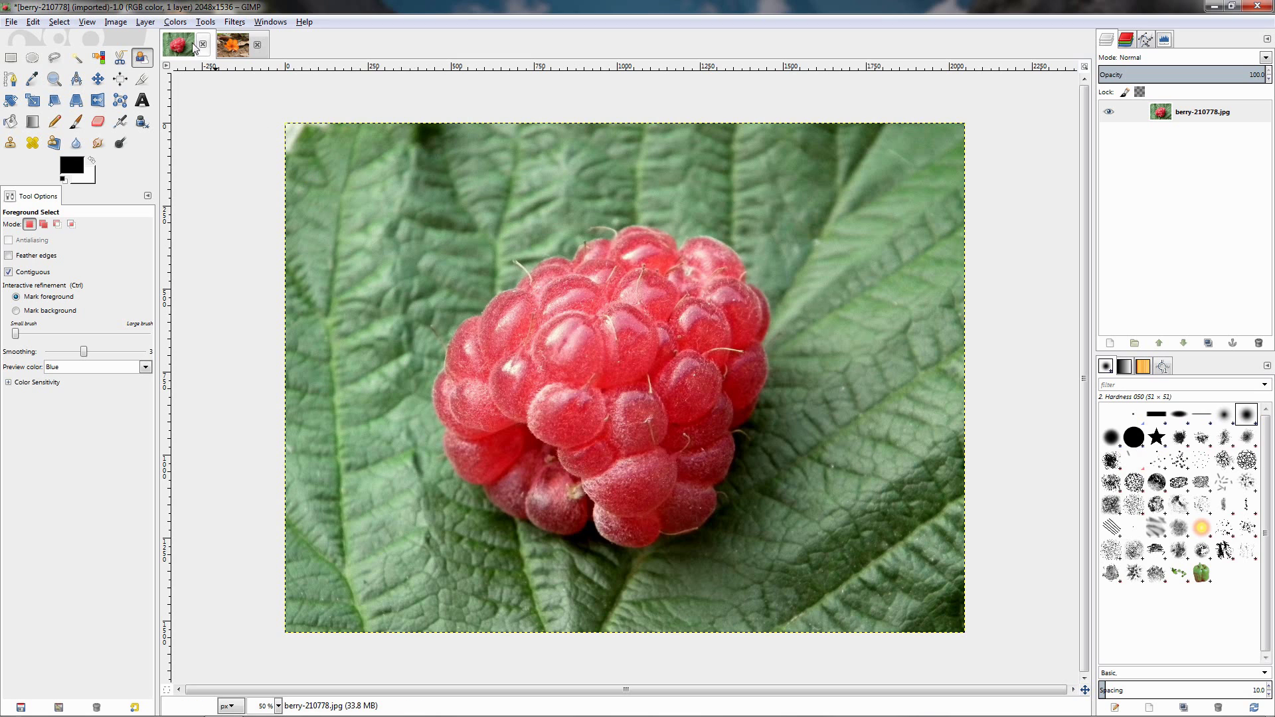
click(116, 23)
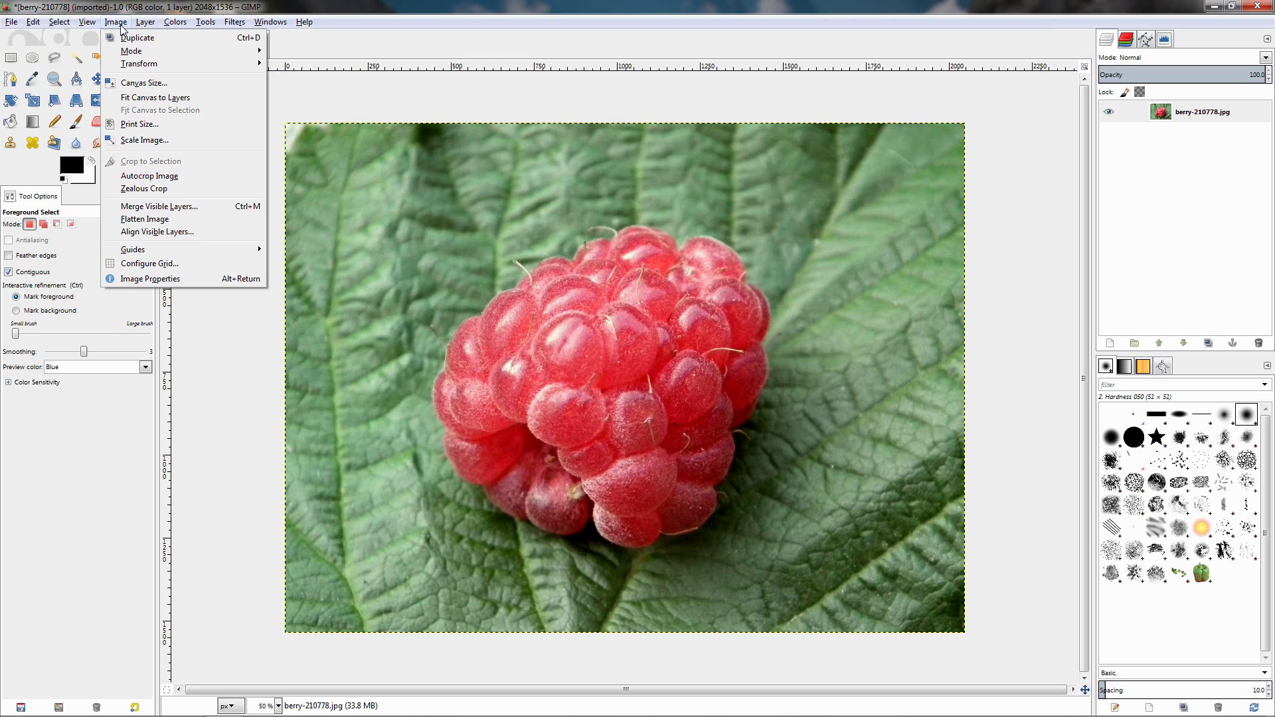
click(160, 84)
click(586, 271)
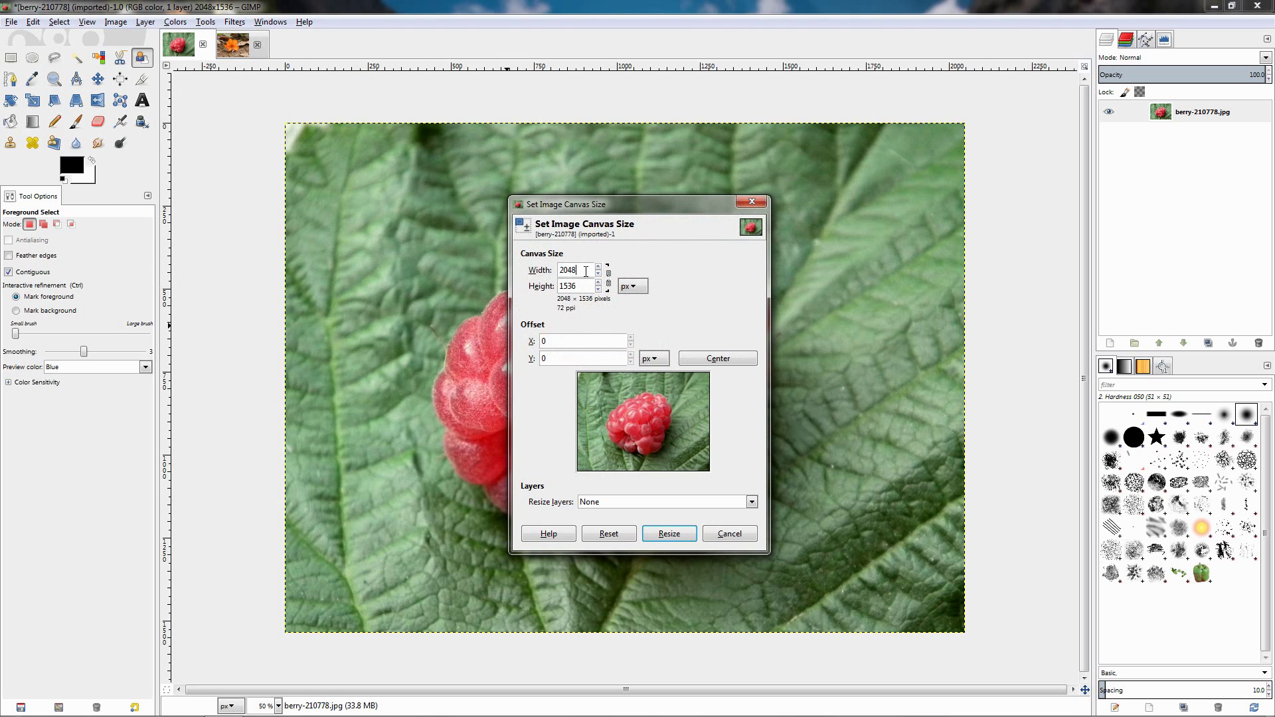
key(BackSpace)
drag(579, 270, 560, 269)
text(4096)
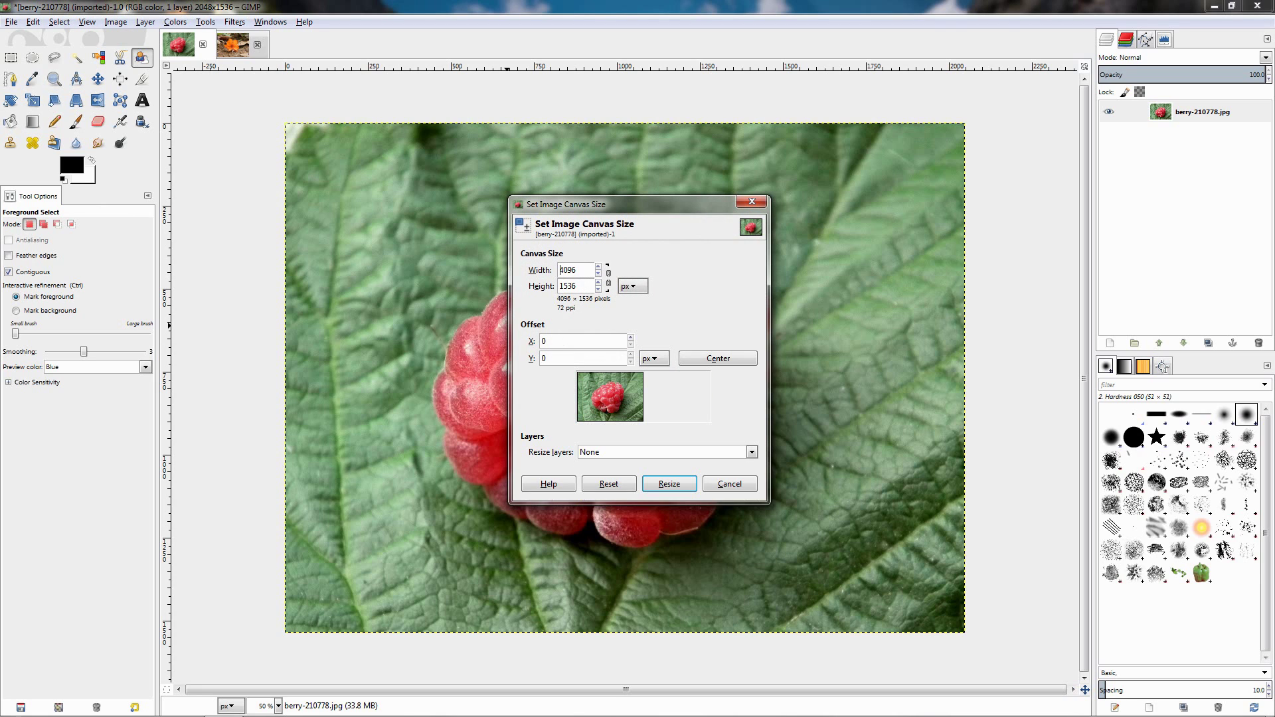
click(669, 484)
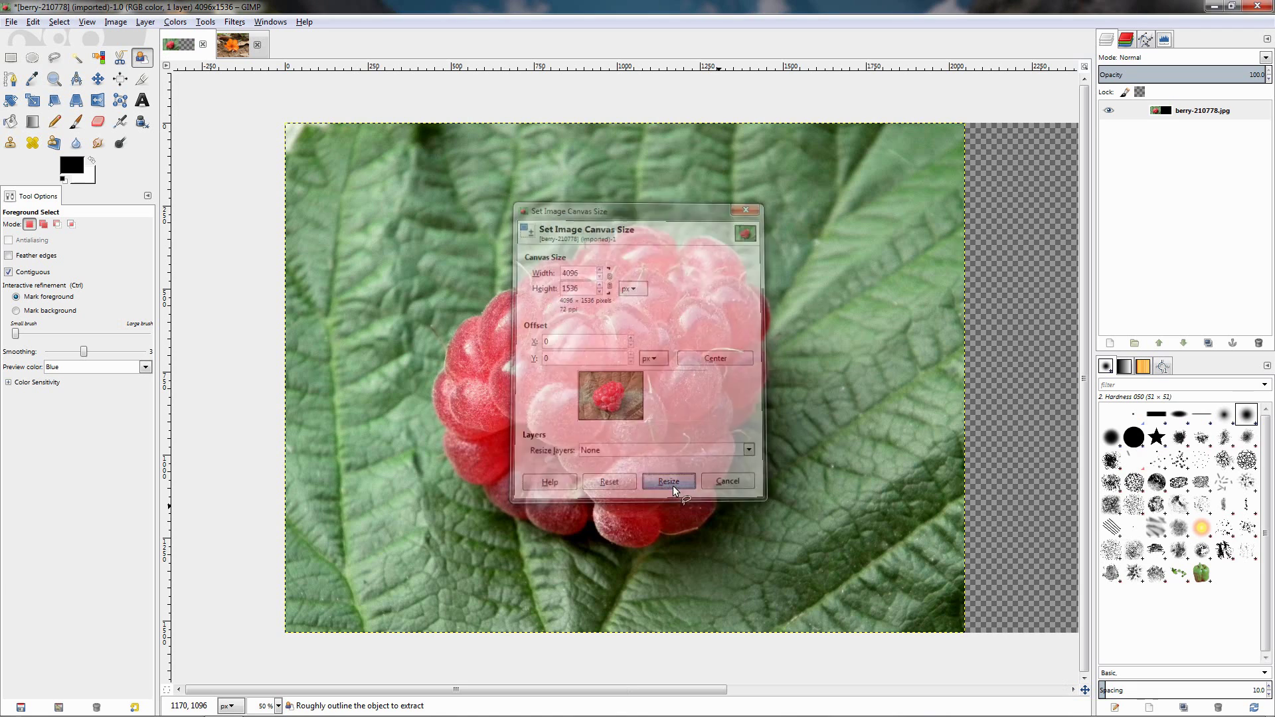
key(ctrl+shift+j)
Add an alpha channel to the raspberry photo layer and duplicate it.
key(minus)
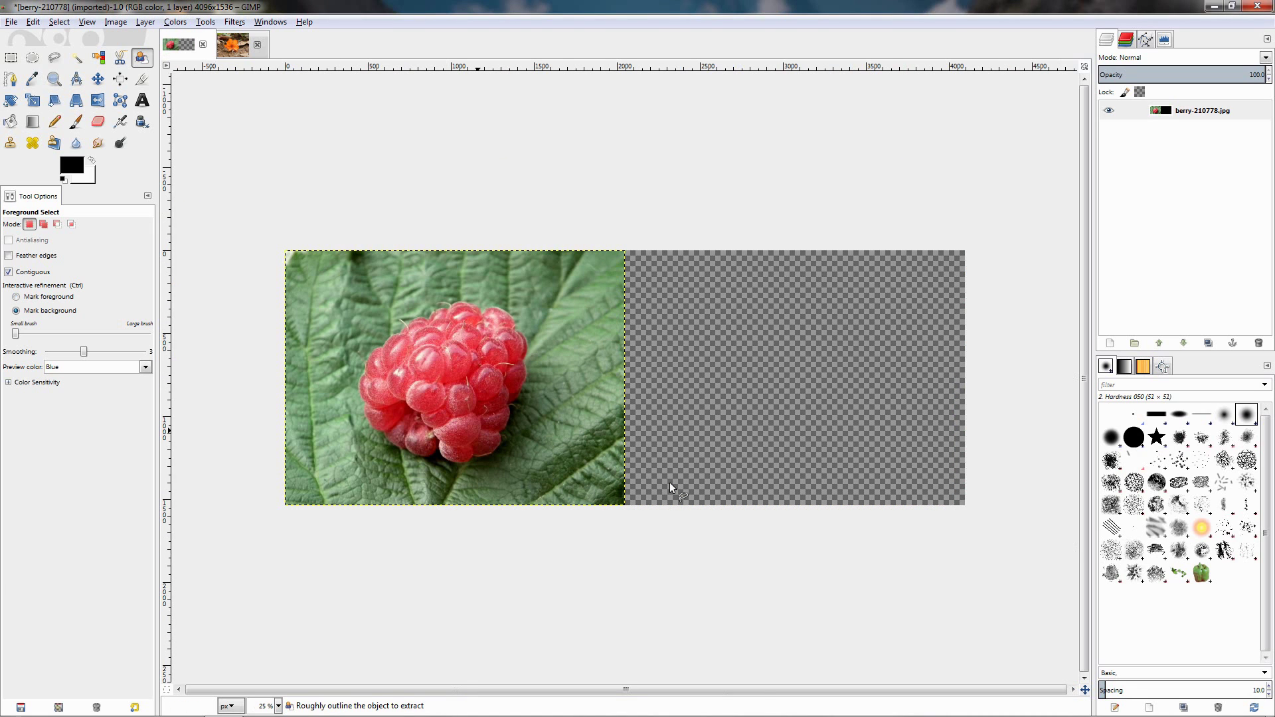
right_click(1181, 118)
click(1110, 410)
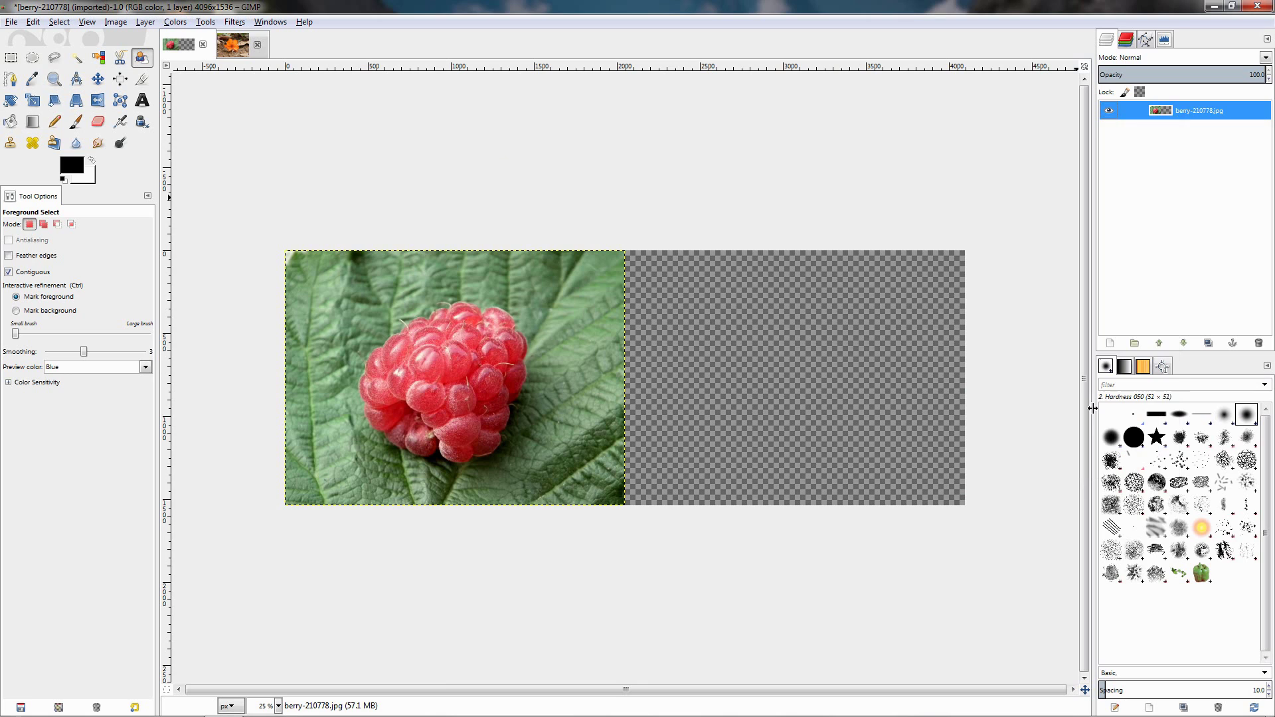
click(1208, 344)
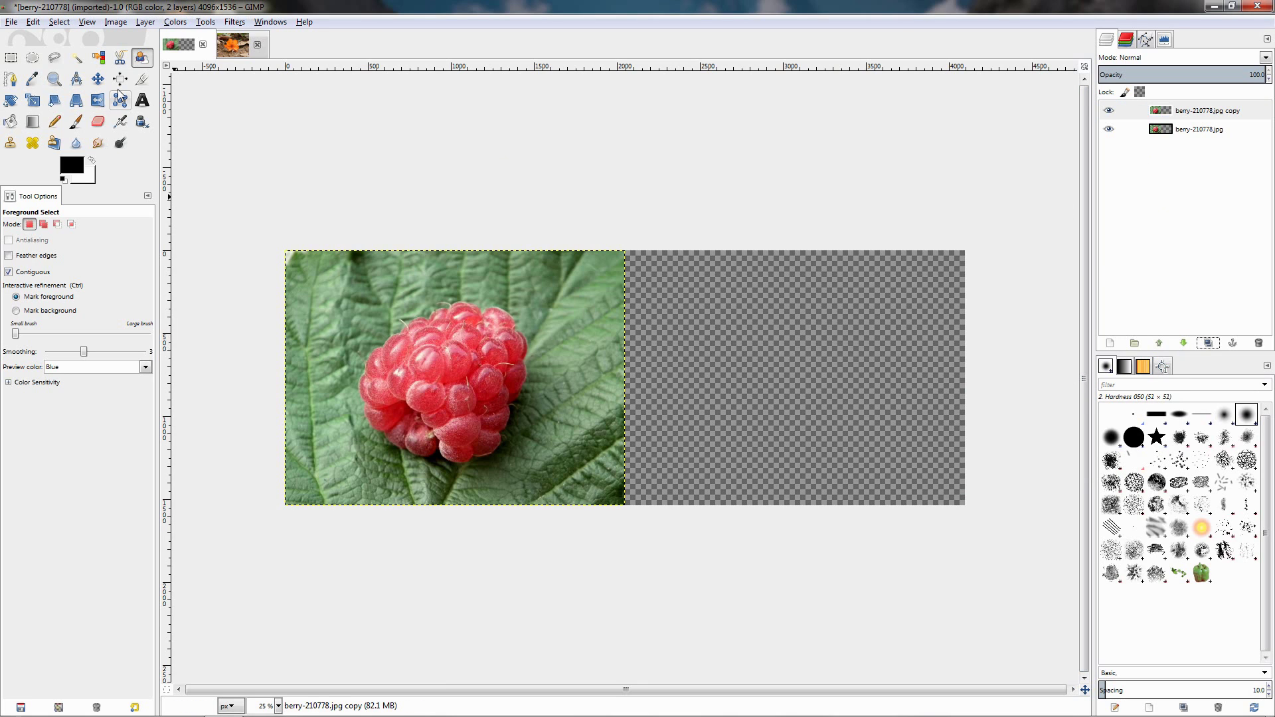
Move the copied layer into the empty right half and merge it down.
click(97, 79)
drag(504, 359, 791, 351)
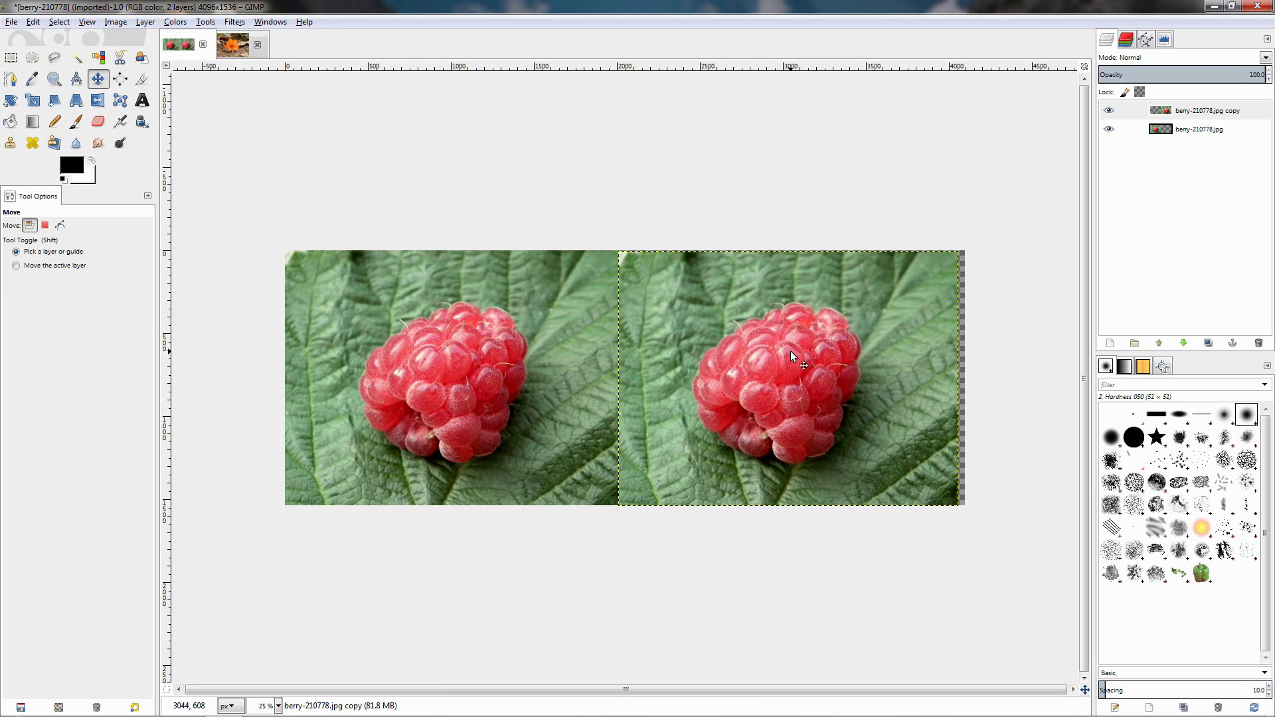
right_click(1199, 106)
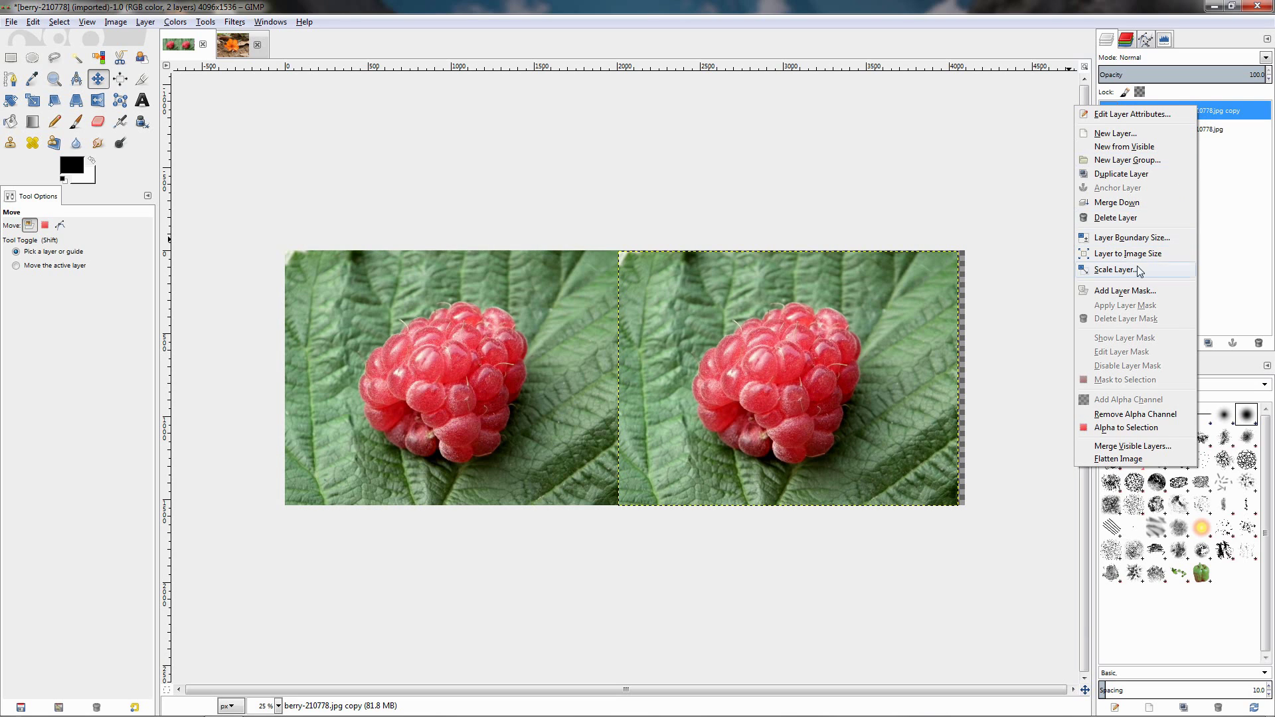
click(1122, 202)
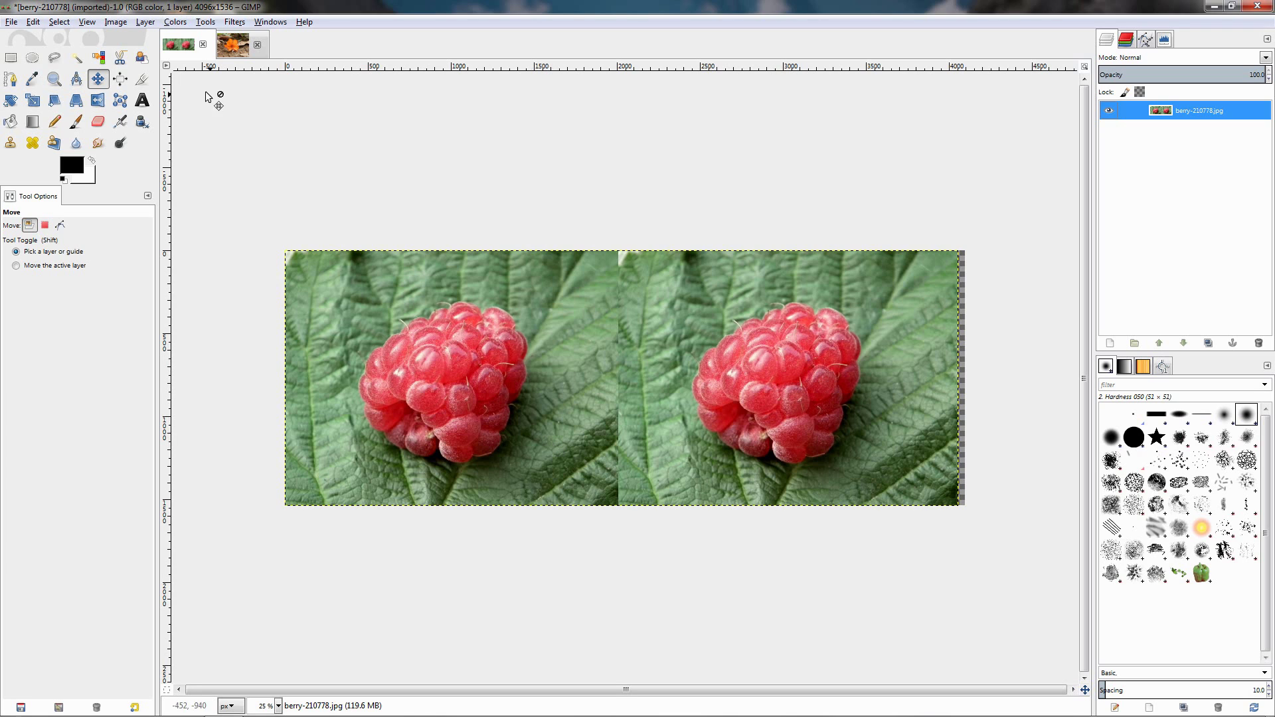
With Contiguous on, outline both raspberries, mark the left one as foreground, and preview the extraction.
click(145, 61)
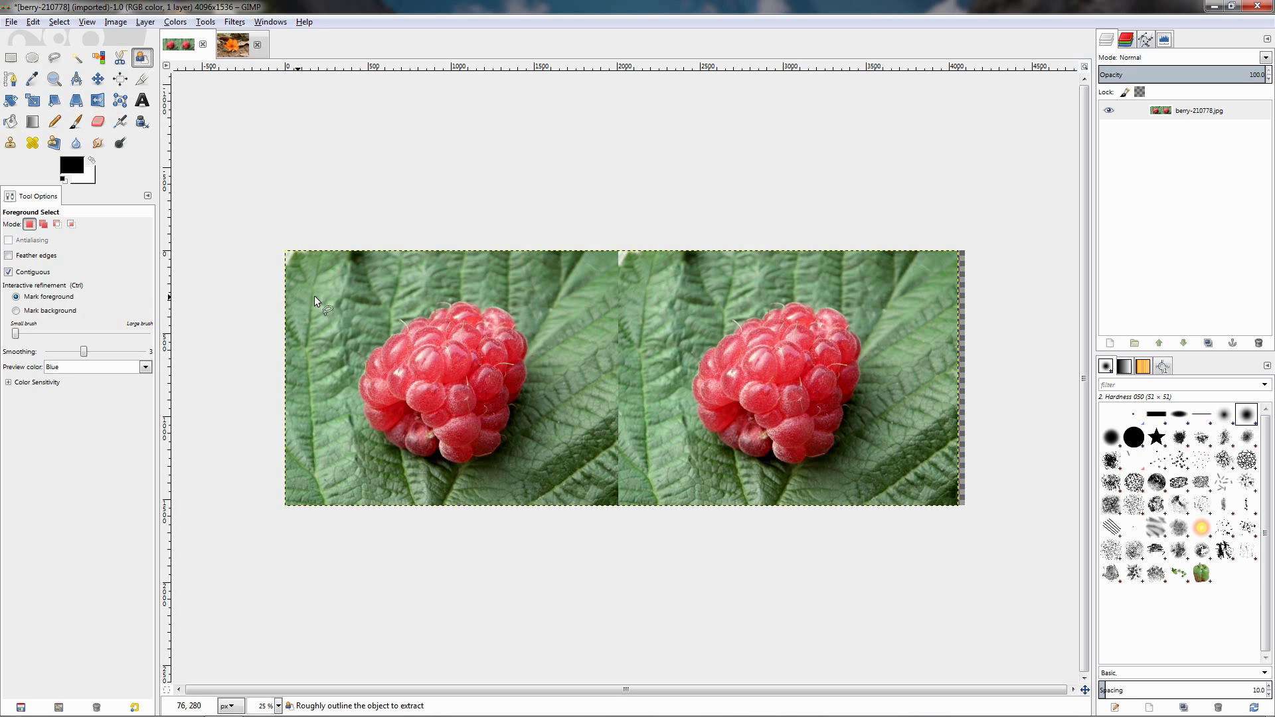
mouse_move(372, 290)
mouse_down()
mouse_move(333, 383)
mouse_move(346, 445)
mouse_move(398, 476)
mouse_move(811, 479)
mouse_up()
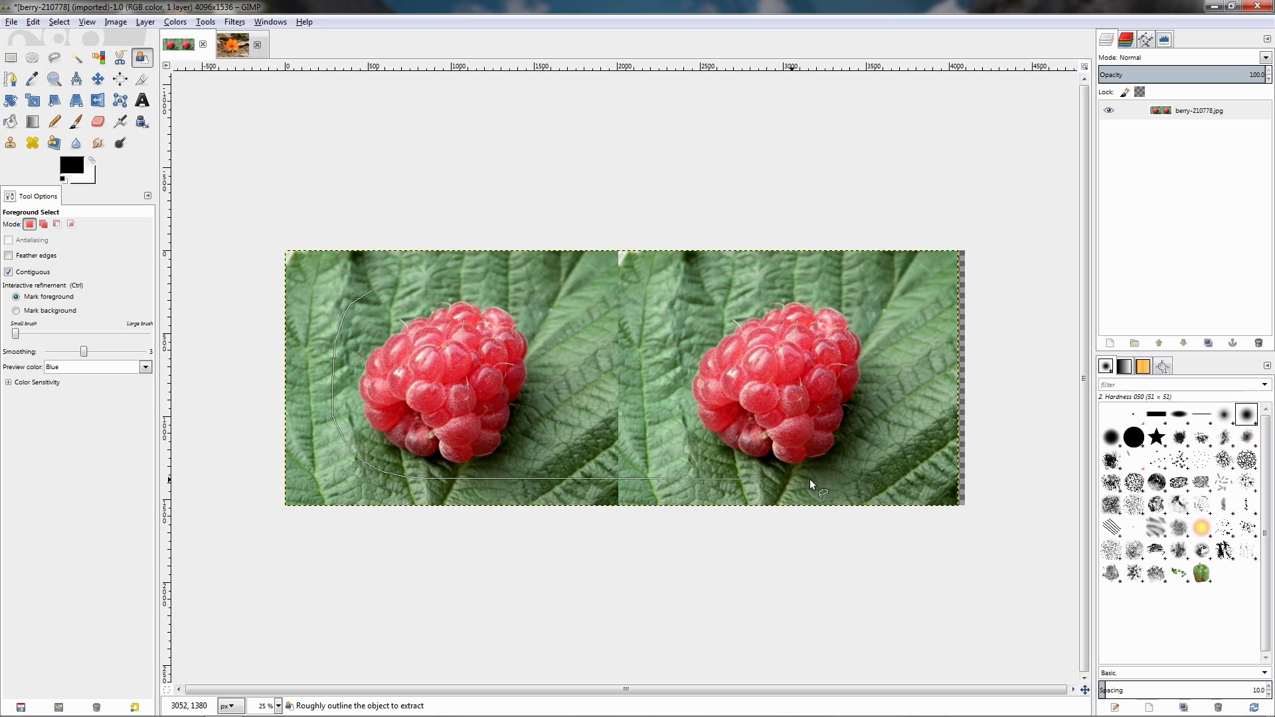
mouse_move(895, 357)
mouse_down()
mouse_move(885, 296)
mouse_move(686, 281)
mouse_move(371, 293)
mouse_up()
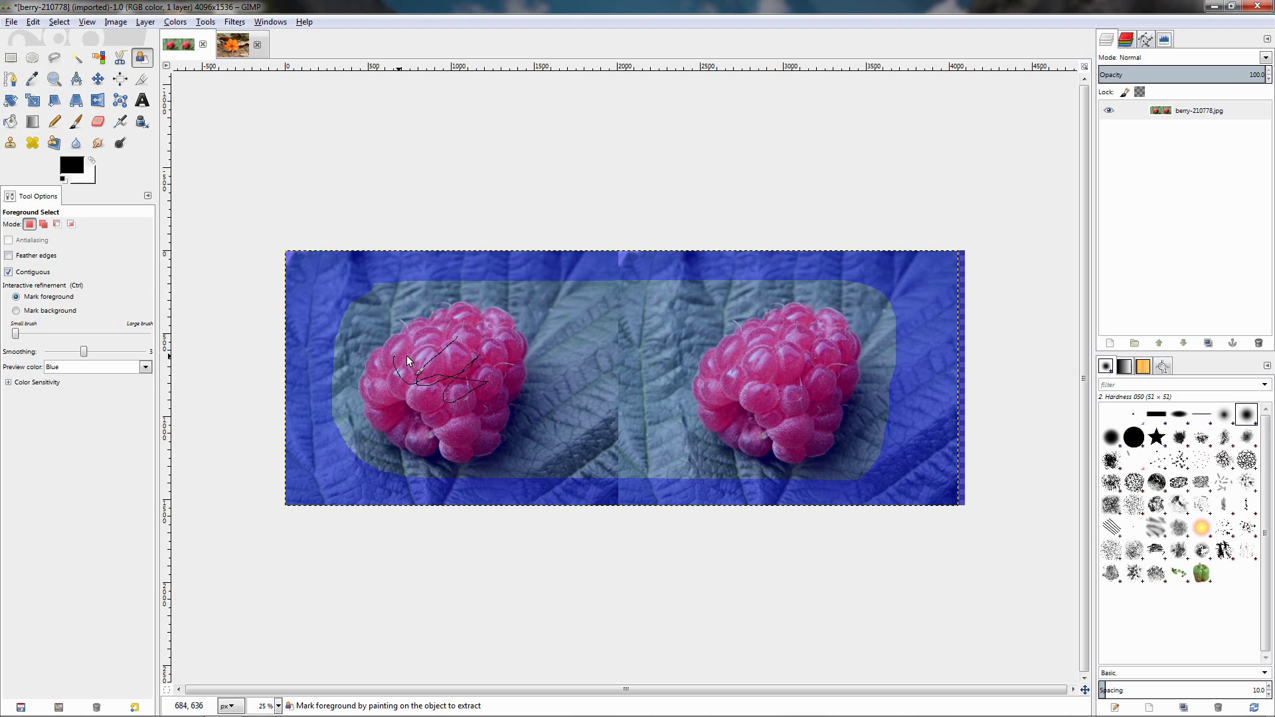
drag(406, 356, 473, 347)
click(443, 408)
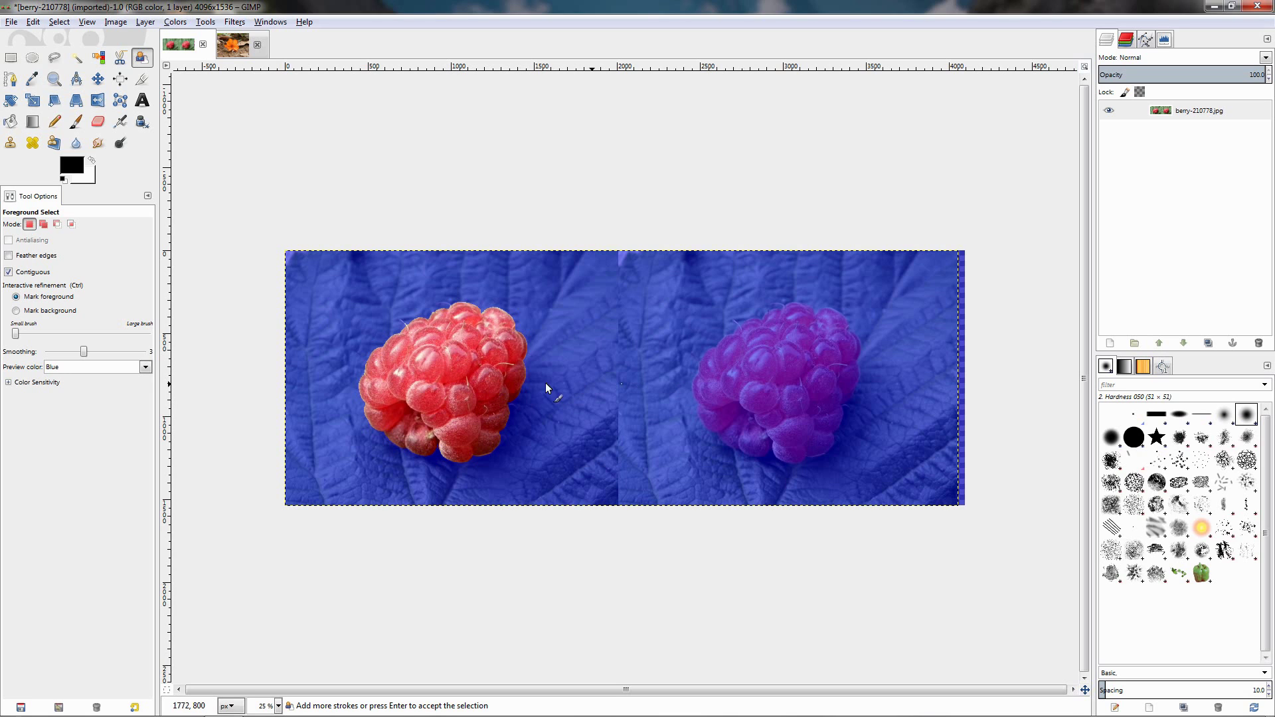
Discard the extraction preview and outline both raspberries again.
key(Return)
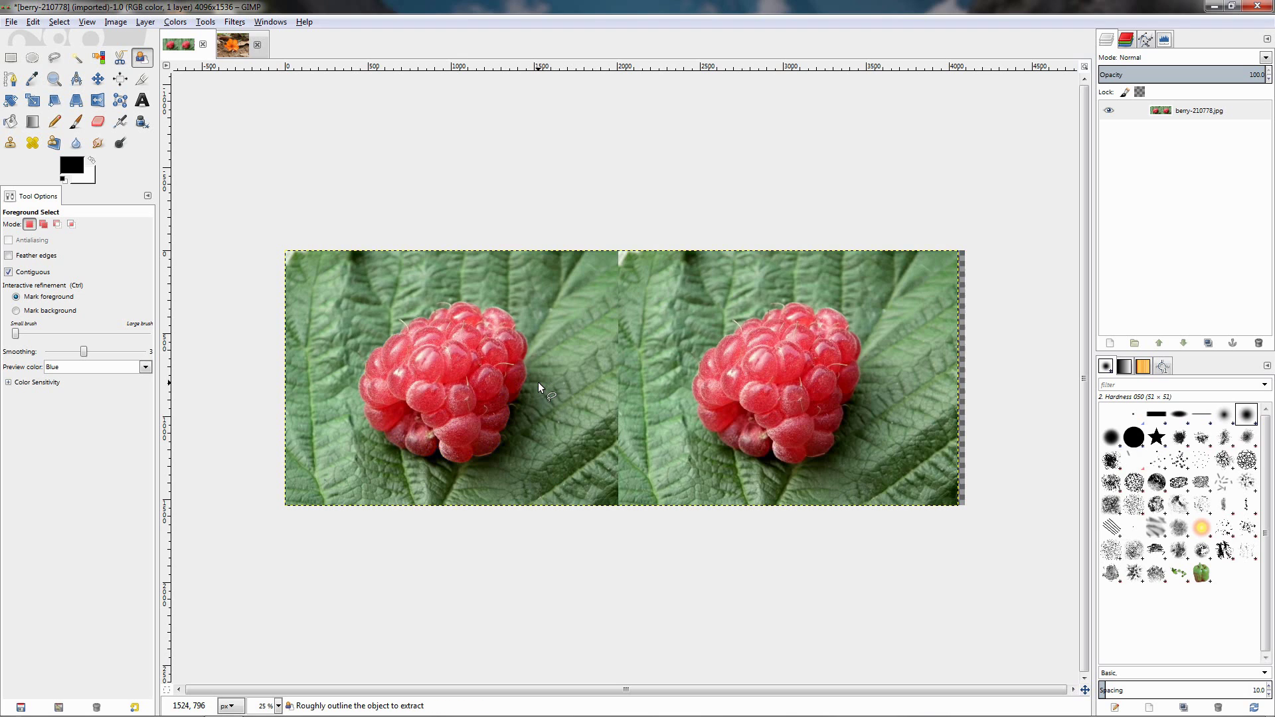
mouse_move(377, 280)
mouse_down()
mouse_move(345, 329)
mouse_move(329, 424)
mouse_move(394, 477)
mouse_move(754, 489)
mouse_move(854, 473)
mouse_move(907, 353)
mouse_move(849, 301)
mouse_move(392, 285)
mouse_up()
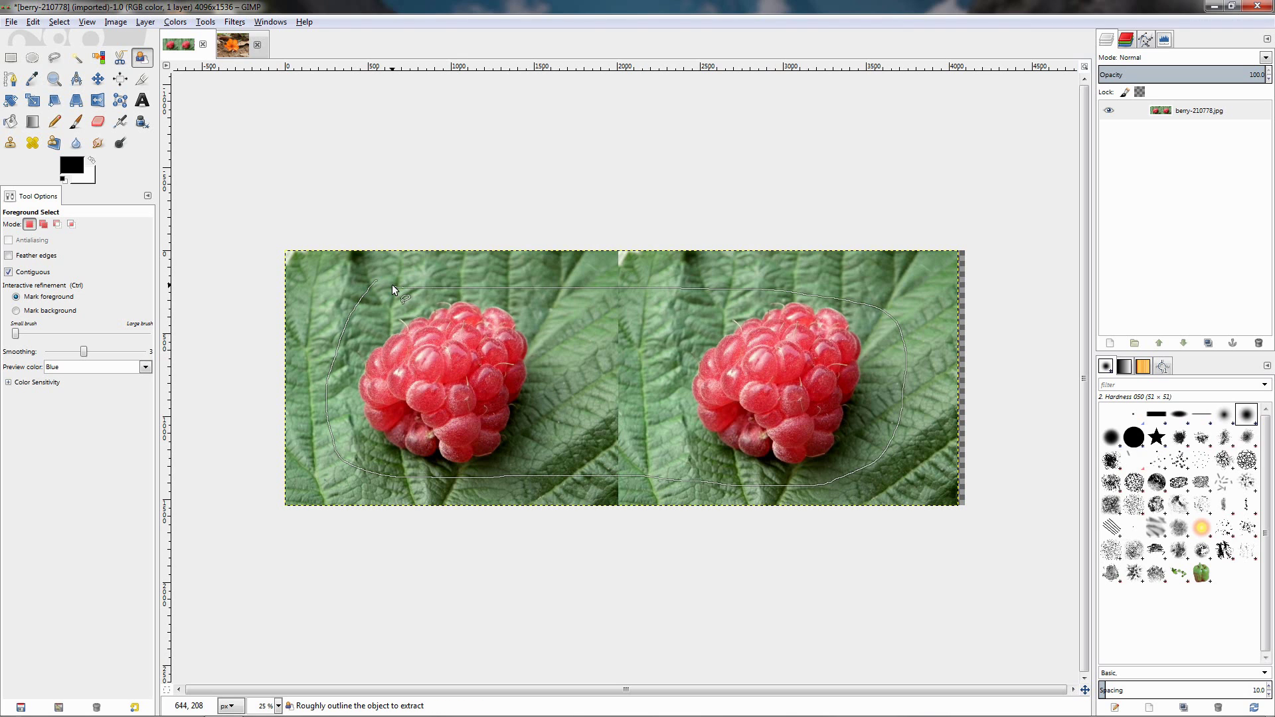
click(378, 282)
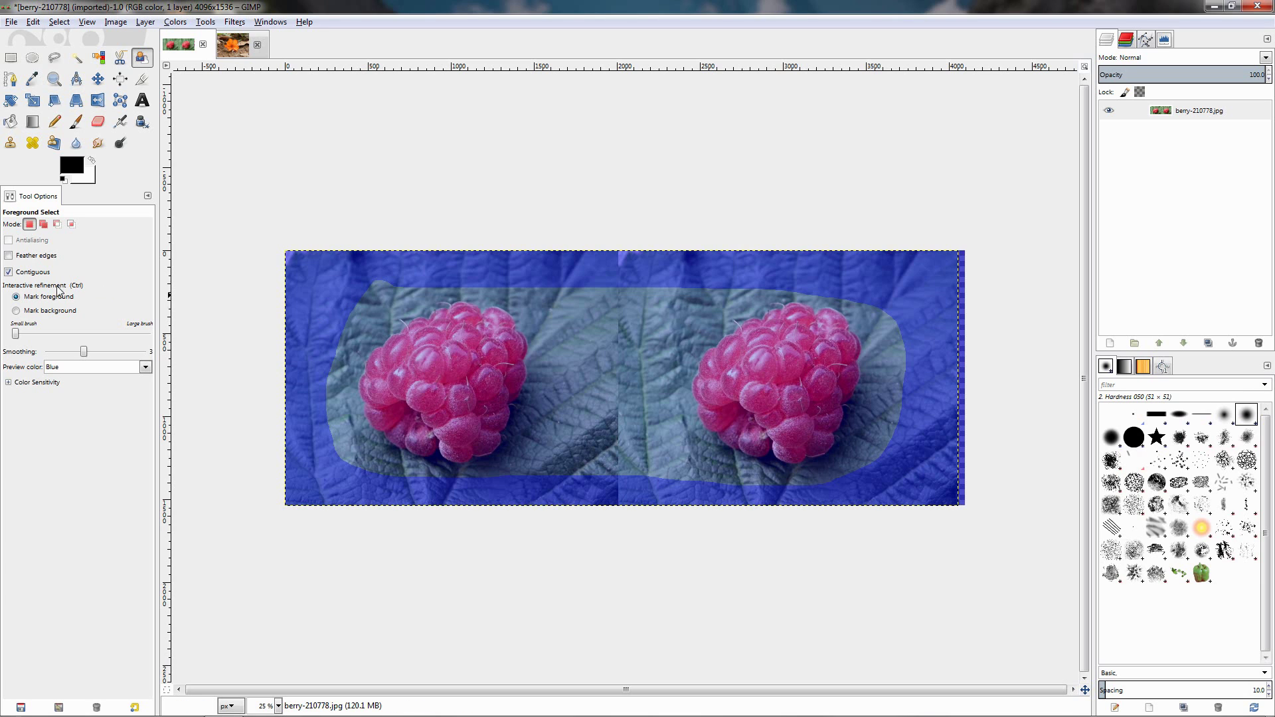
Turn off Contiguous, enlarge the brush, and mark the left raspberry as foreground.
click(25, 273)
drag(15, 334, 43, 333)
mouse_move(461, 340)
mouse_down()
mouse_move(393, 385)
mouse_move(462, 392)
mouse_move(483, 379)
mouse_up()
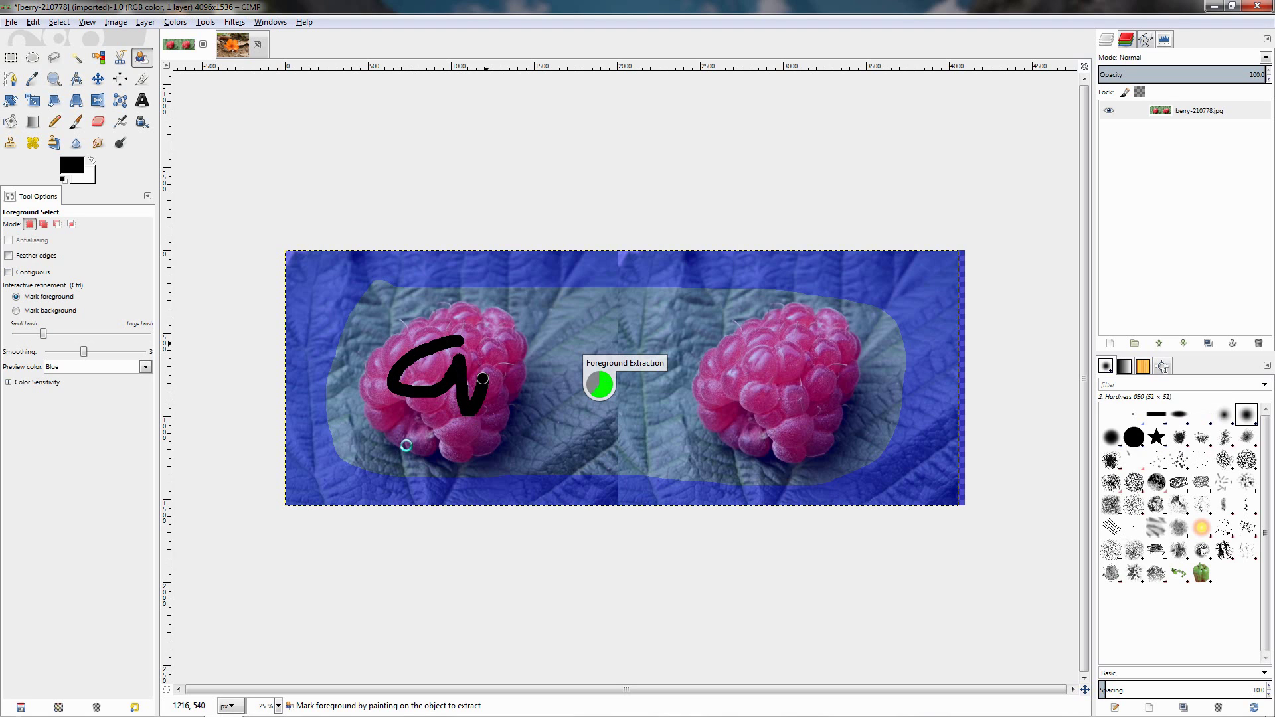